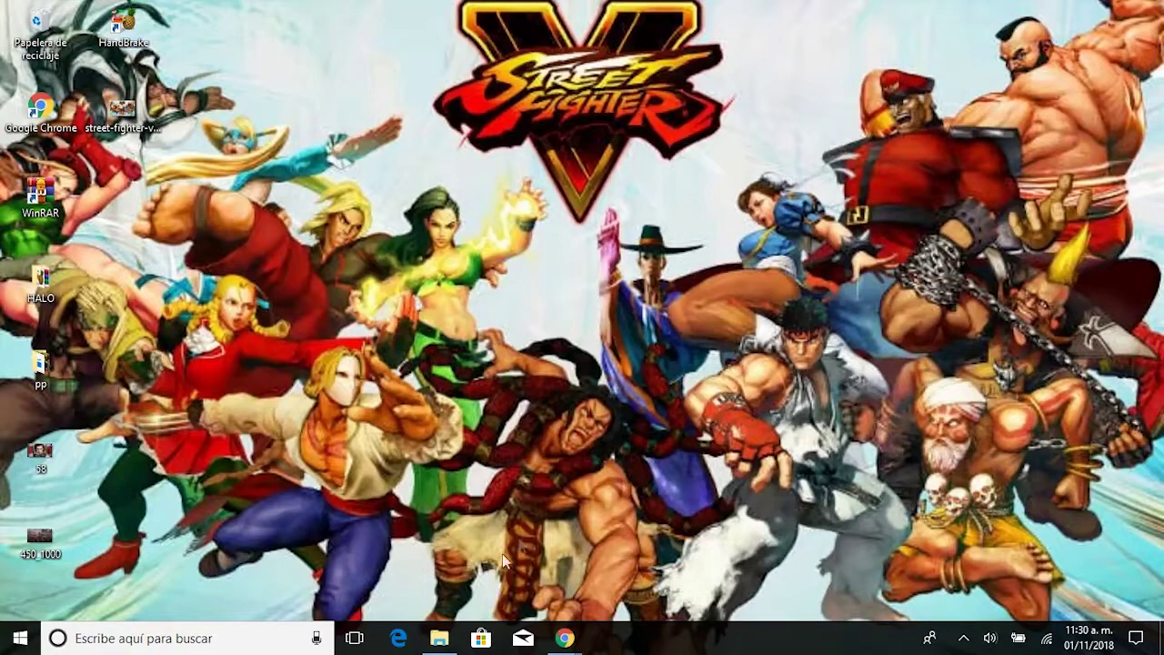
Step: Open the pp folder window in File Explorer and set the folder options to "Mostrar archivos, carpetas y unidades ocultos"
{"action": "left_click", "coordinate": [439, 639]}
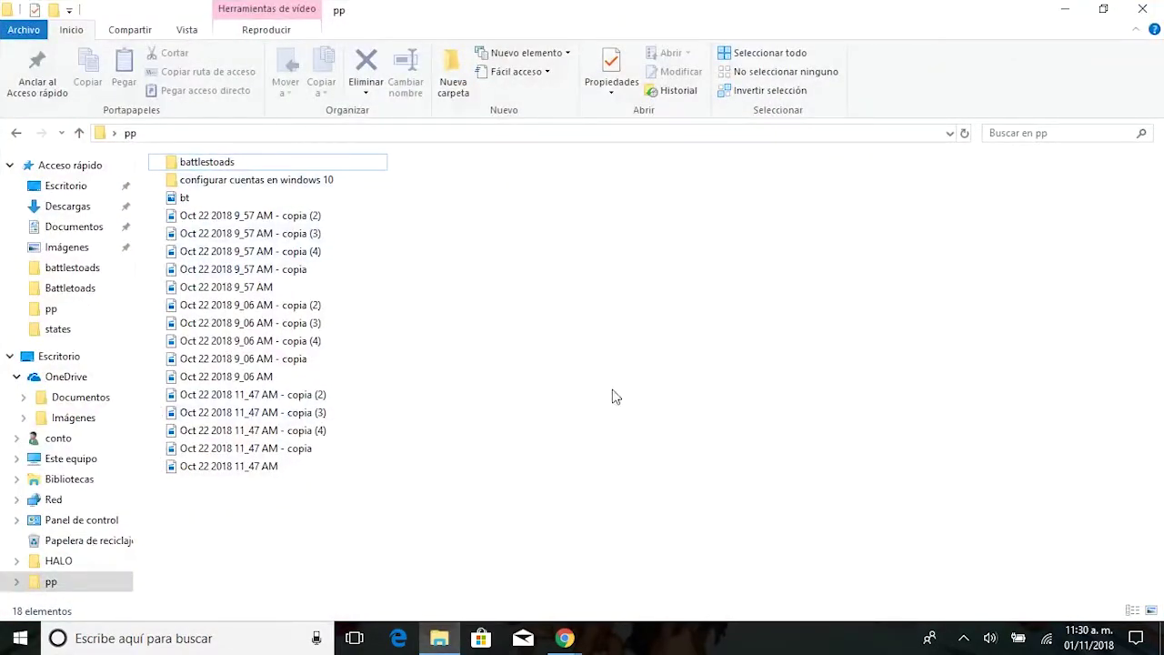
{"action": "left_click", "coordinate": [24, 31]}
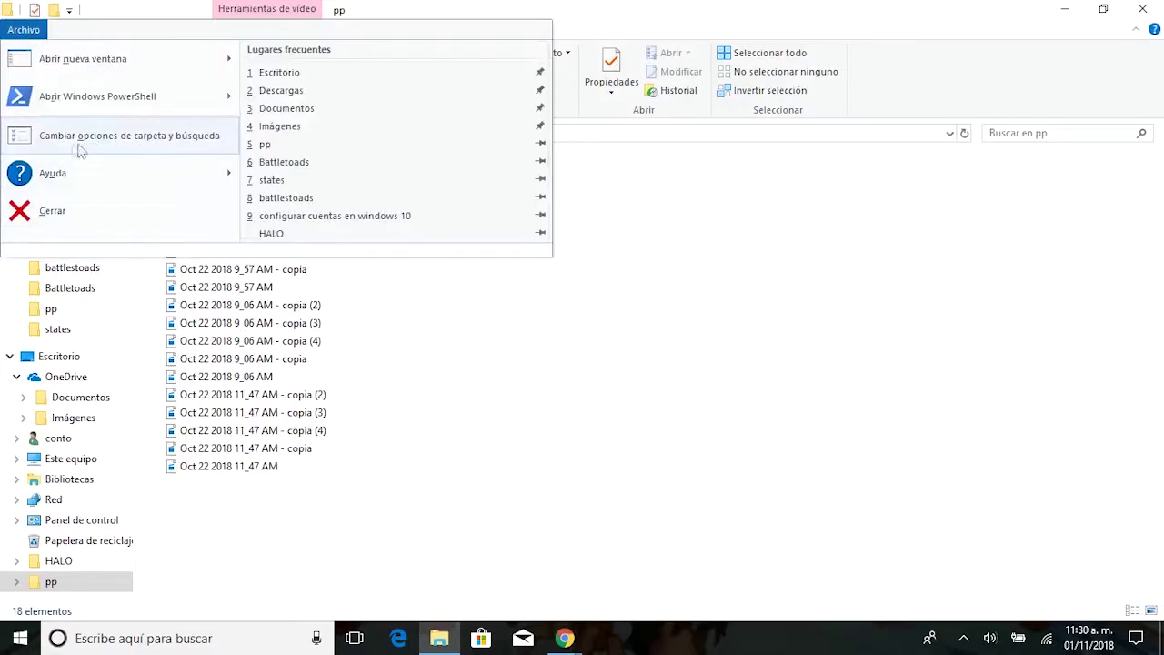
{"action": "left_click", "coordinate": [169, 144]}
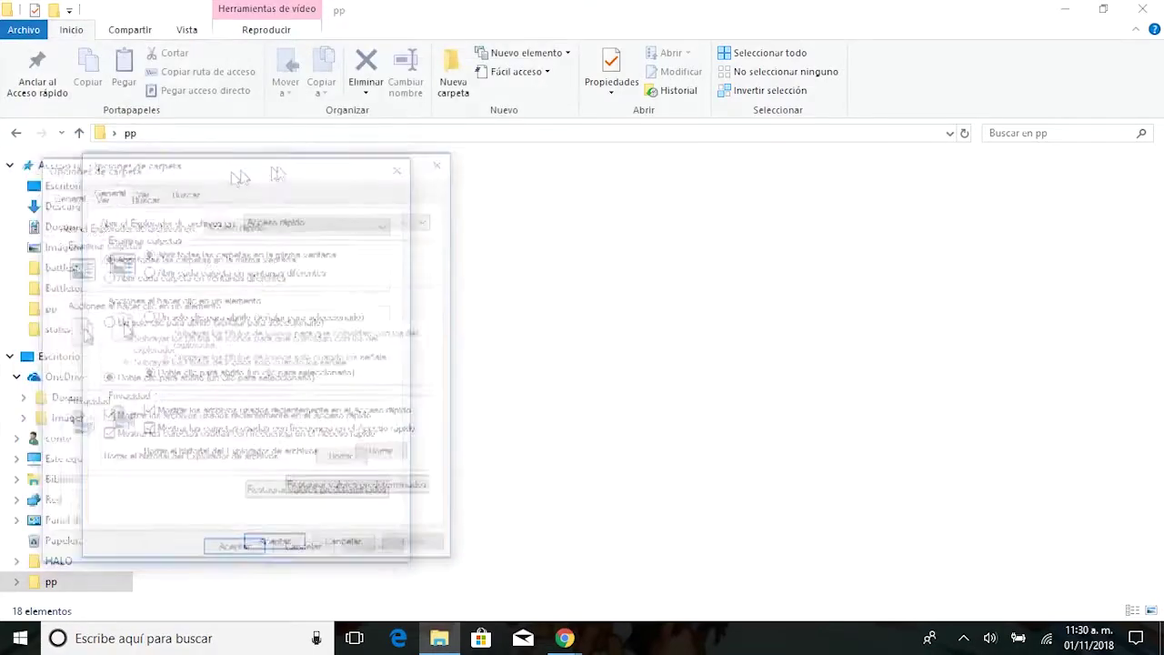
{"action": "left_click_drag", "start_coordinate": [278, 172], "coordinate": [529, 171]}
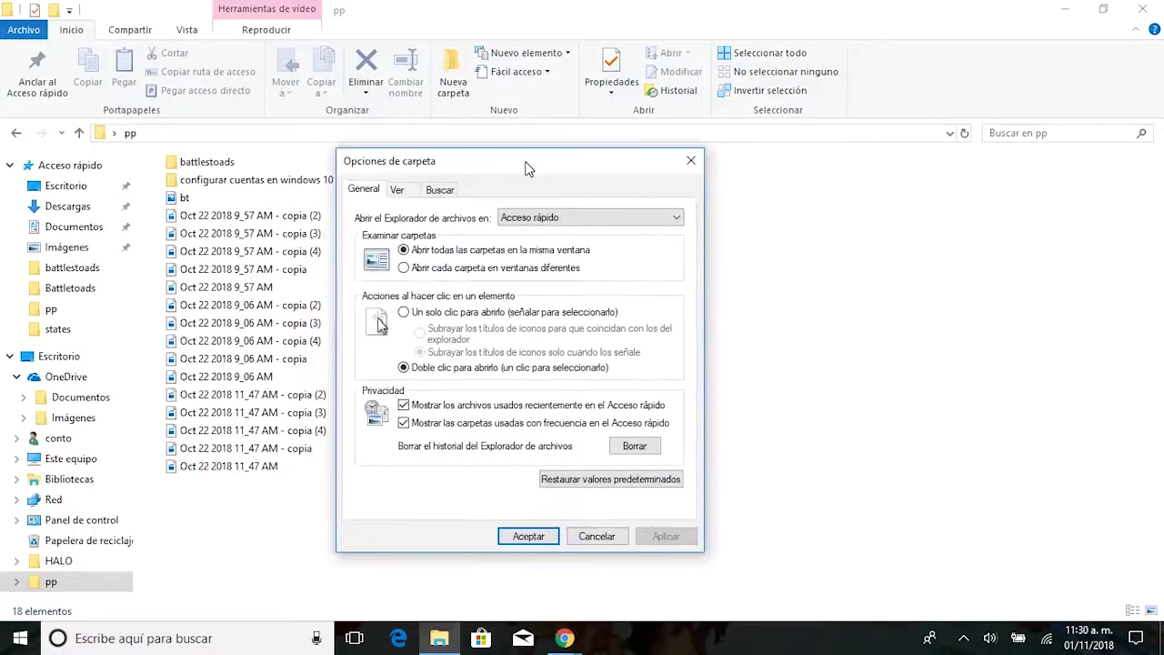
{"action": "left_click", "coordinate": [400, 193]}
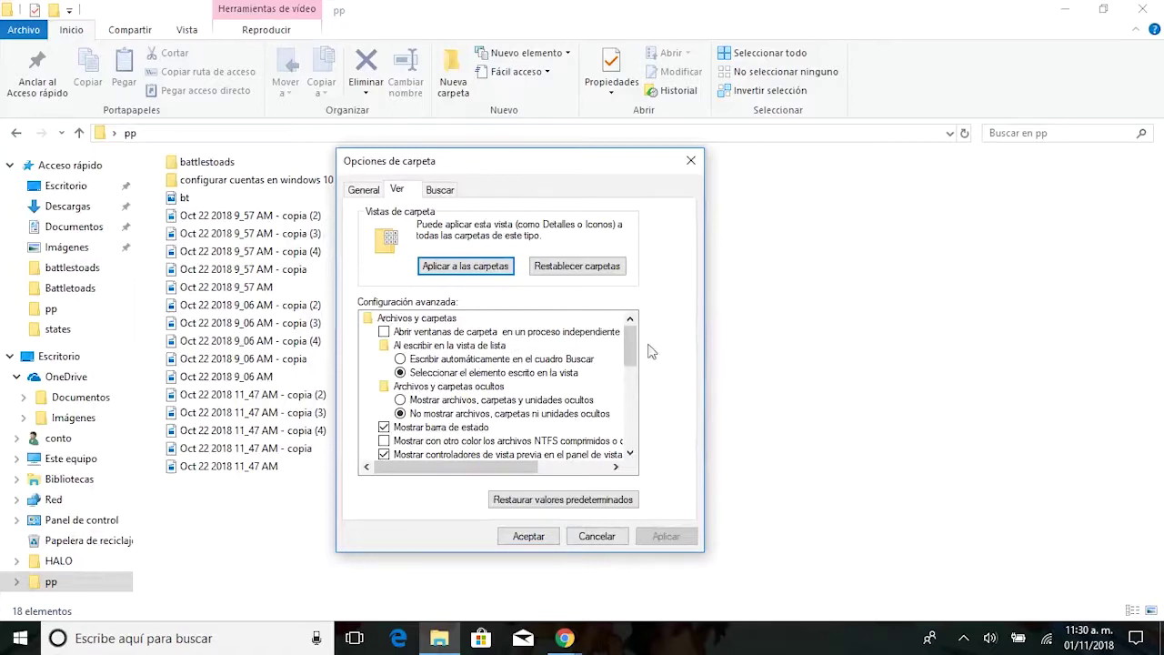
{"action": "left_click_drag", "start_coordinate": [626, 349], "coordinate": [626, 356]}
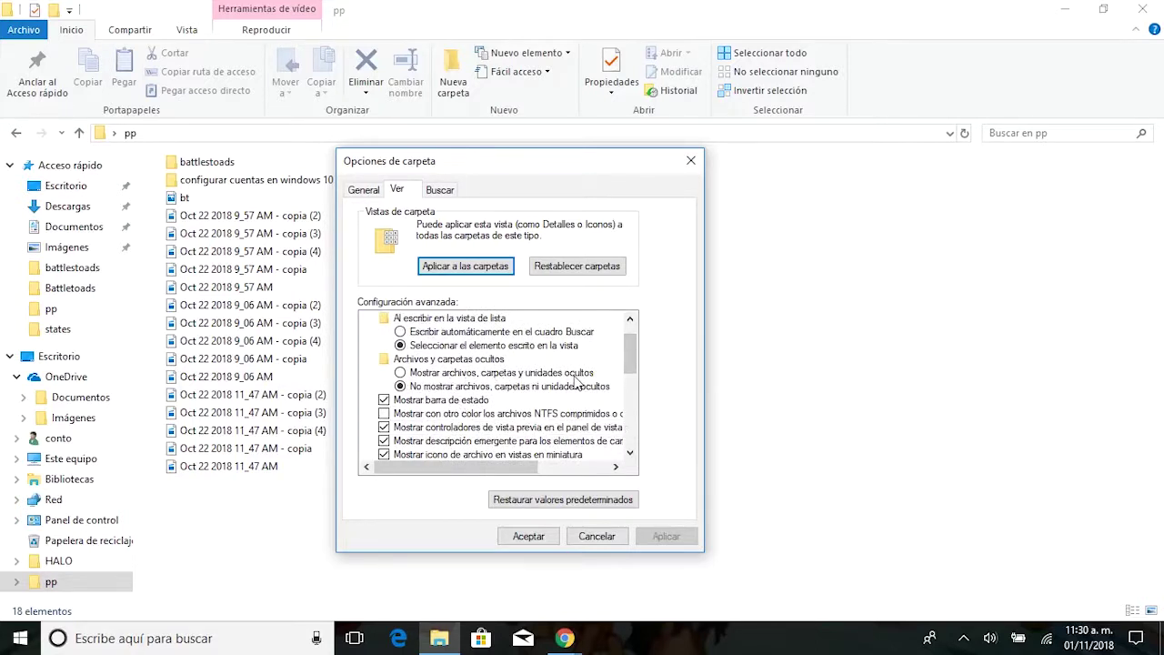
{"action": "left_click", "coordinate": [404, 374]}
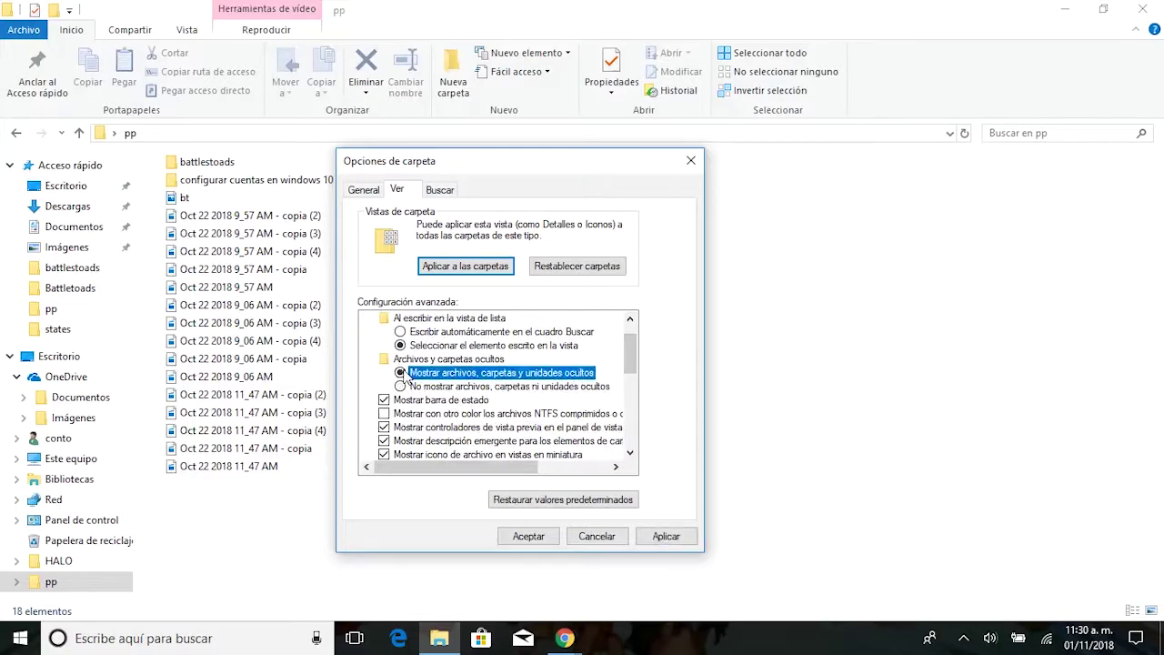
{"action": "left_click", "coordinate": [668, 537]}
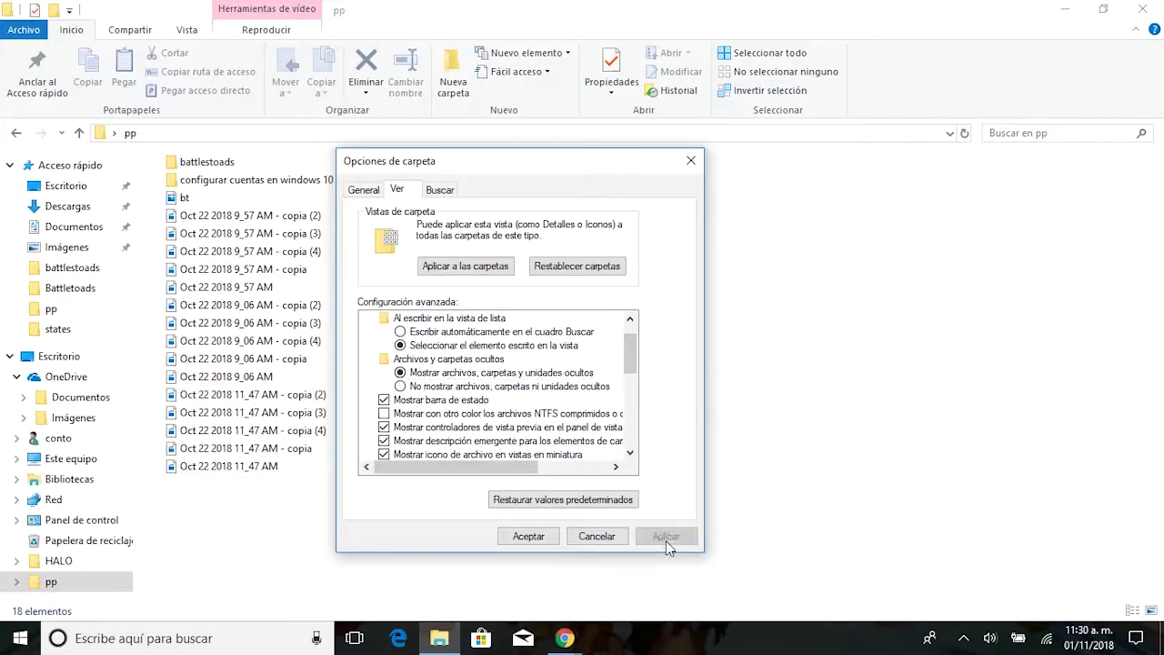
{"action": "left_click", "coordinate": [535, 538]}
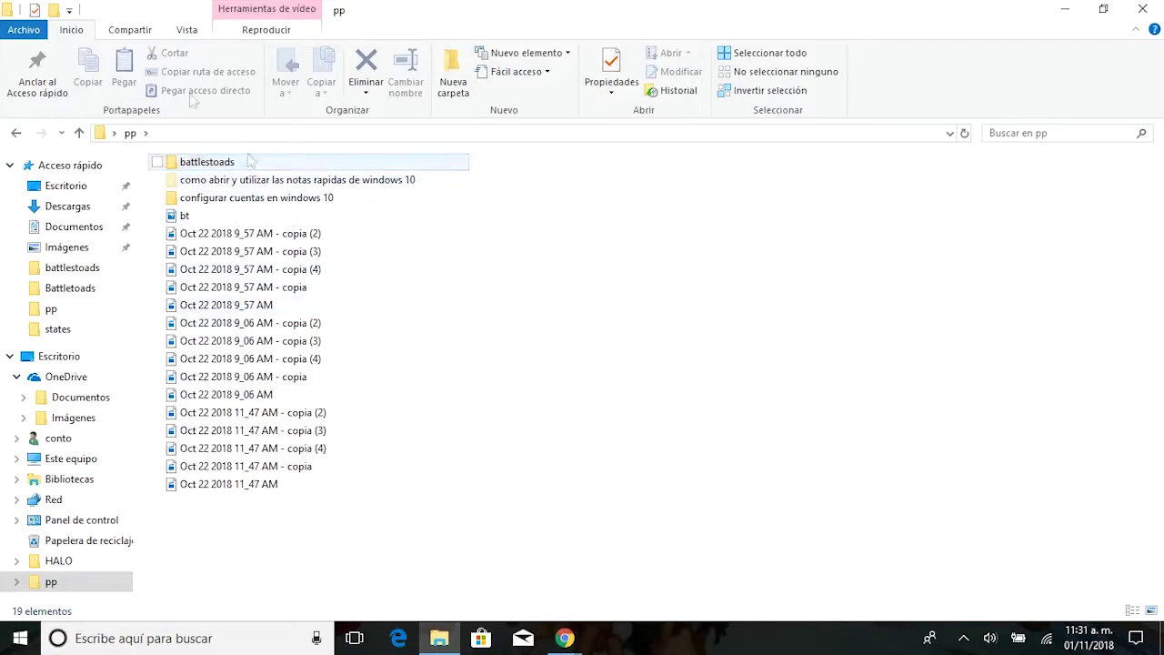
Step: Set the folder options to "No mostrar archivos, carpetas ni unidades ocultos" and apply the change
{"action": "left_click", "coordinate": [22, 35]}
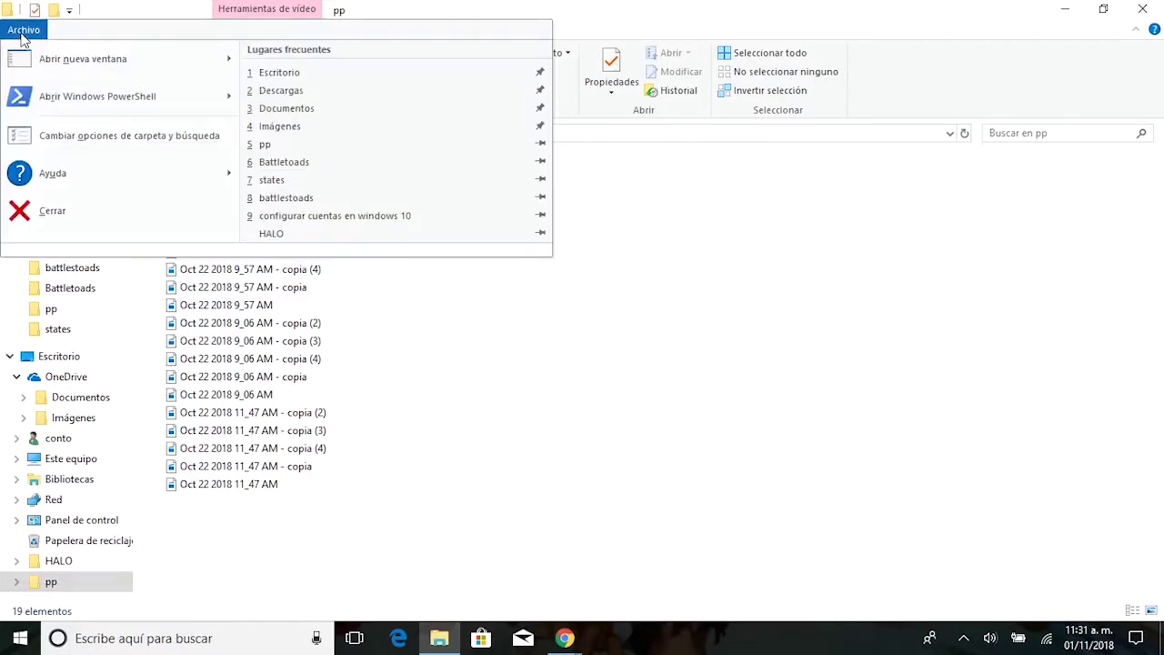
{"action": "left_click", "coordinate": [128, 147]}
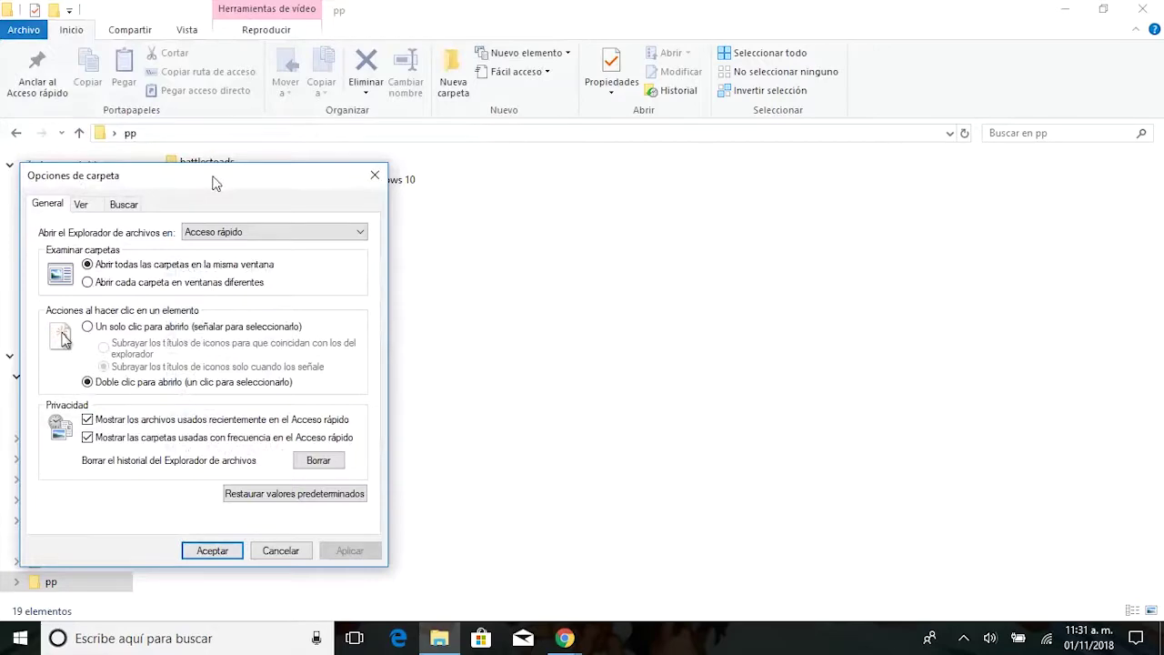
{"action": "left_click_drag", "start_coordinate": [218, 175], "coordinate": [529, 168]}
{"action": "left_click", "coordinate": [397, 190]}
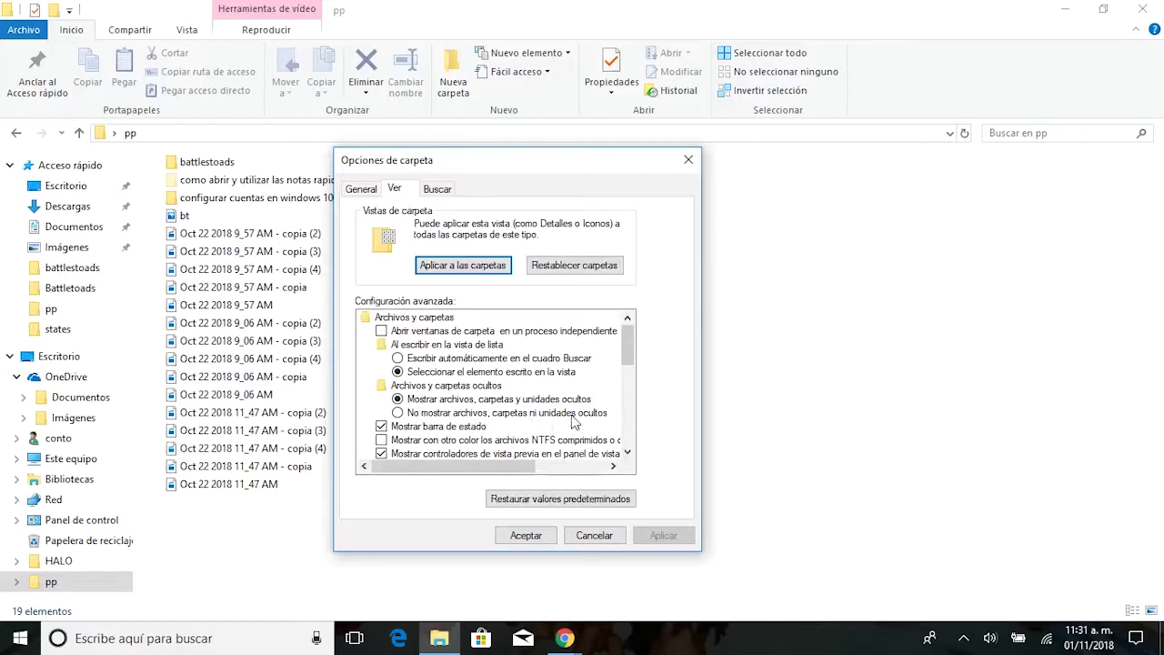
{"action": "left_click", "coordinate": [397, 413]}
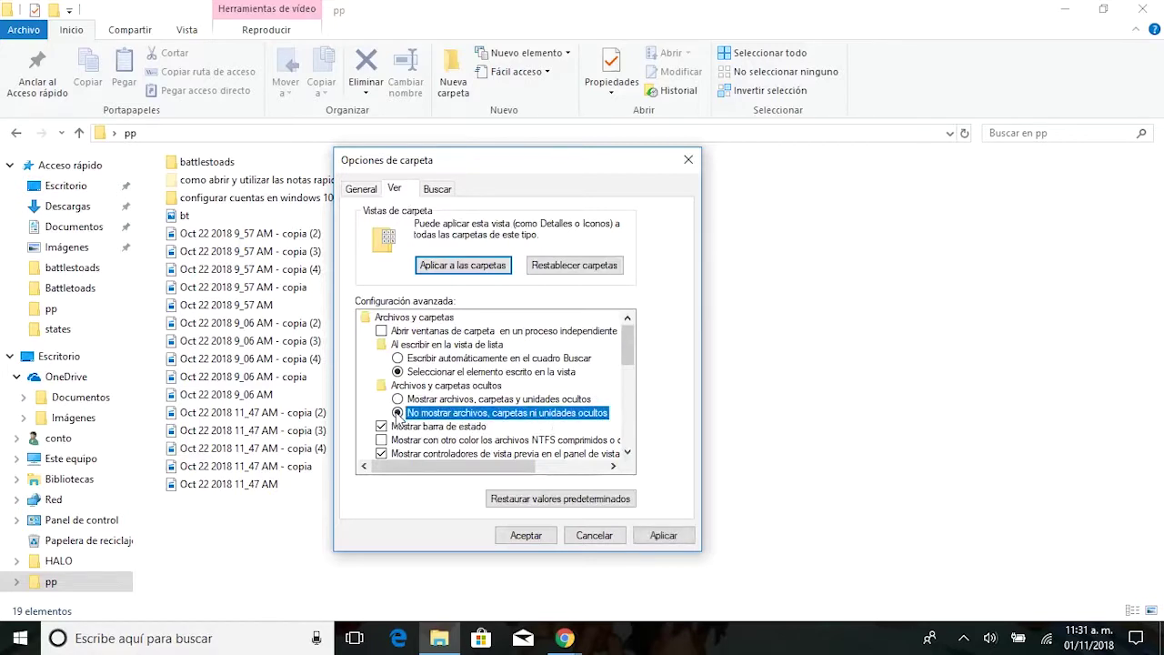
{"action": "left_click", "coordinate": [663, 535]}
{"action": "left_click", "coordinate": [527, 535]}
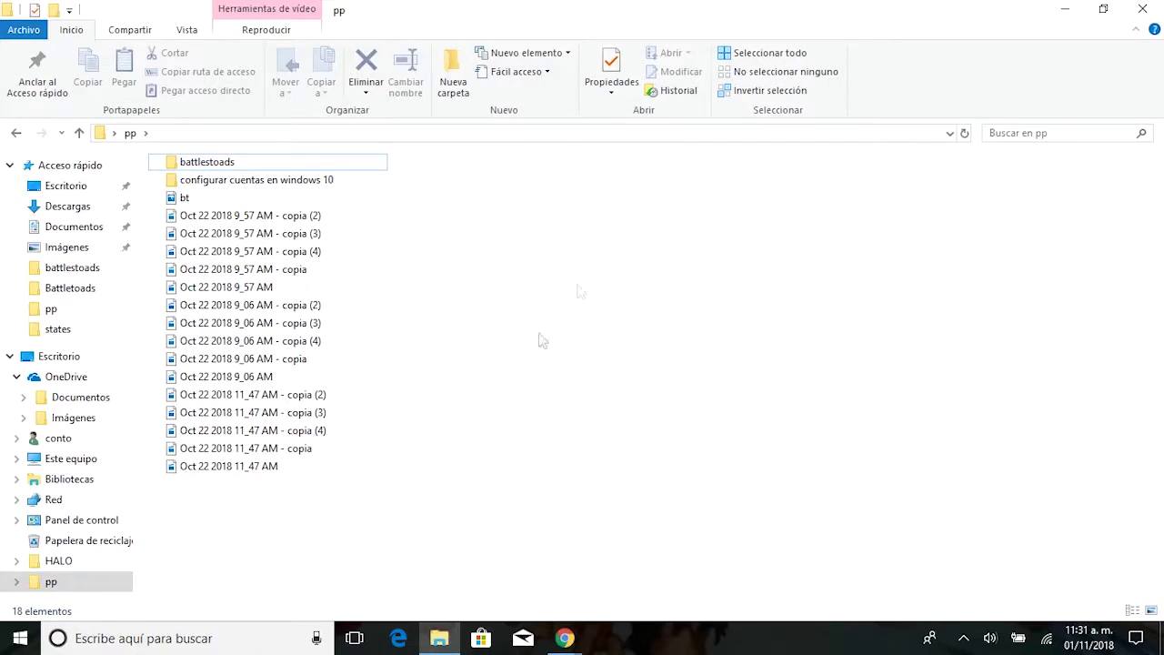
Step: Turn on the Oculto attribute for the "configurar cuentas en windows 10" folder, including all its subfolders and files
{"action": "left_click", "coordinate": [270, 187]}
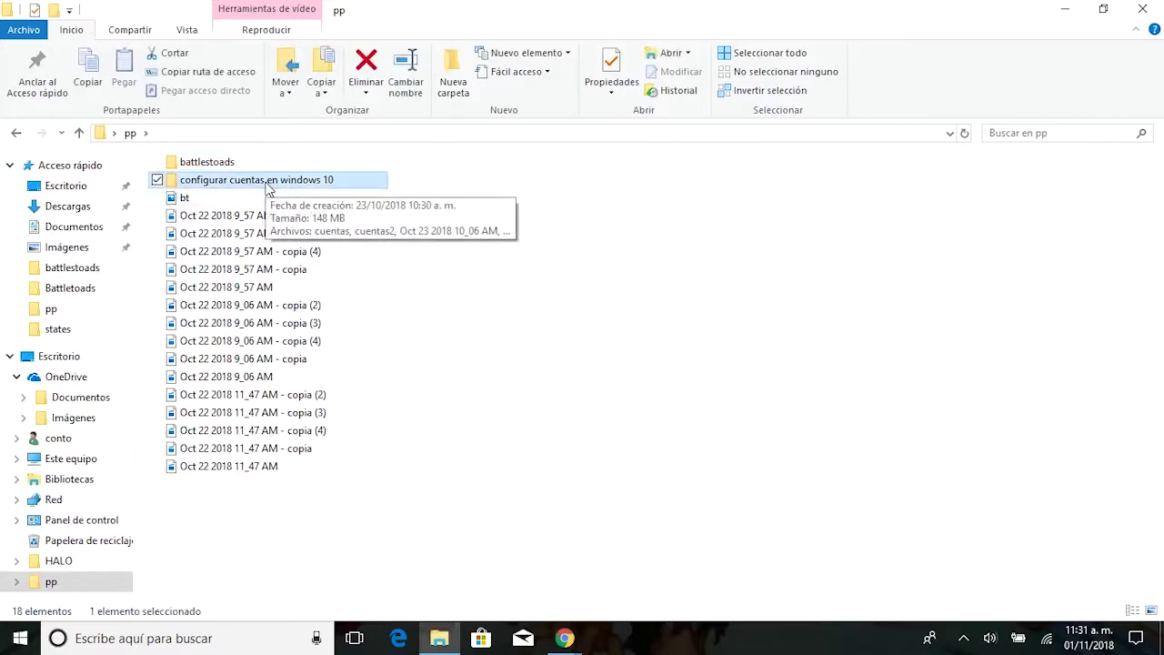
{"action": "right_click", "coordinate": [269, 187]}
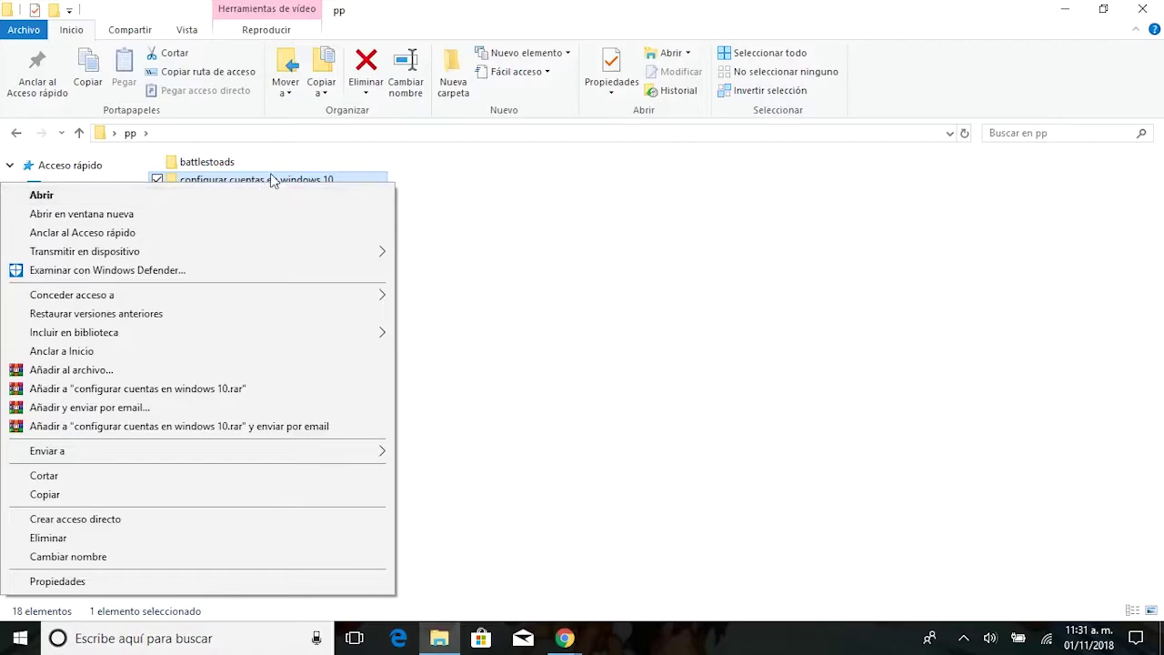
{"action": "left_click", "coordinate": [78, 582]}
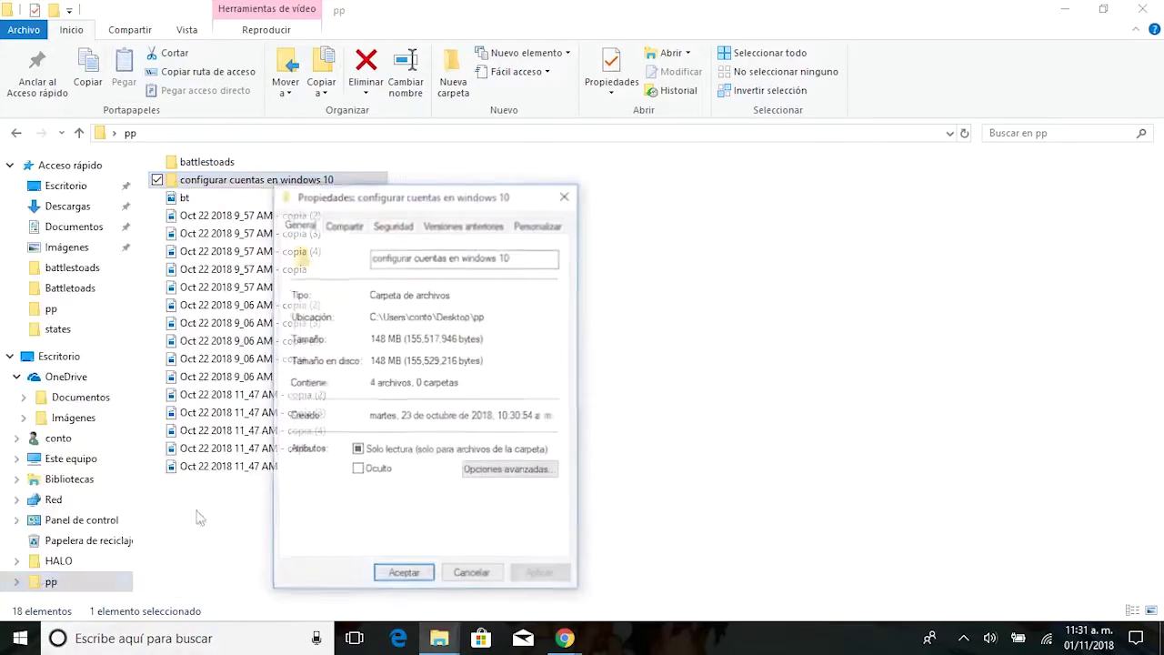
{"action": "left_click_drag", "start_coordinate": [448, 202], "coordinate": [588, 149]}
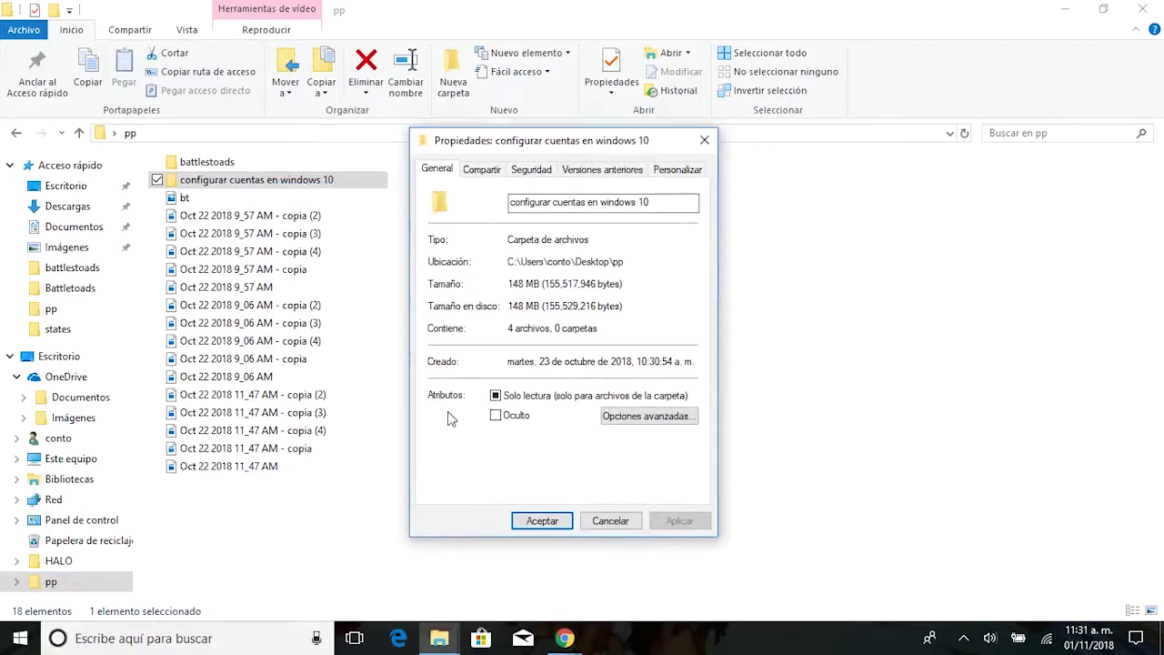
{"action": "left_click", "coordinate": [495, 417]}
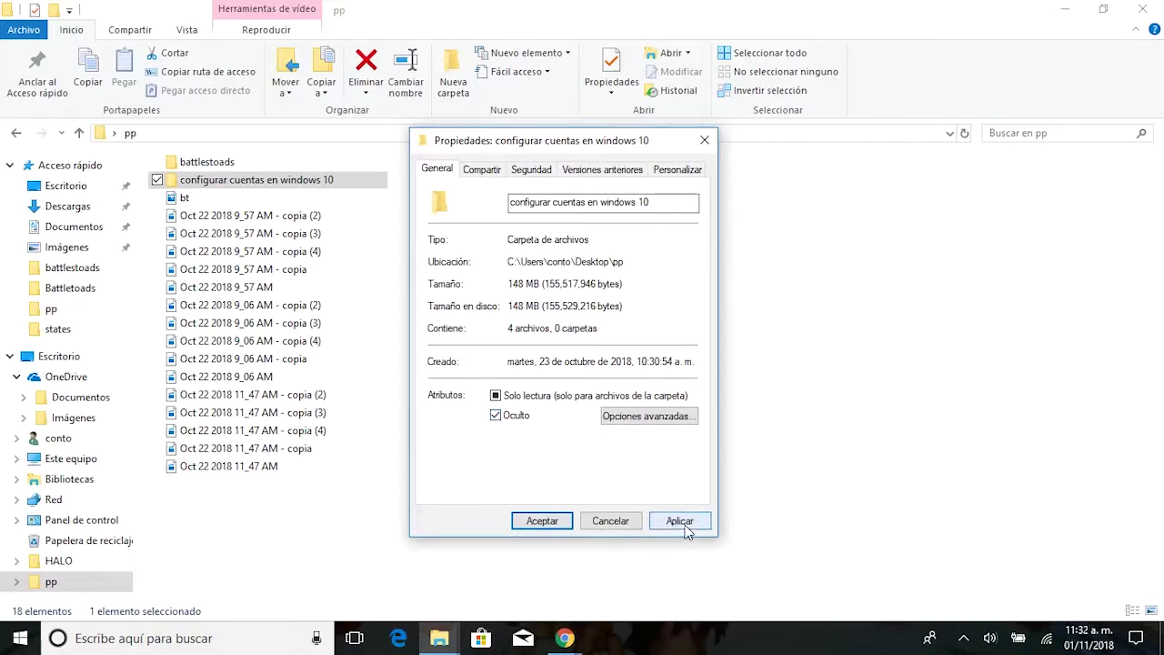
{"action": "left_click", "coordinate": [680, 524]}
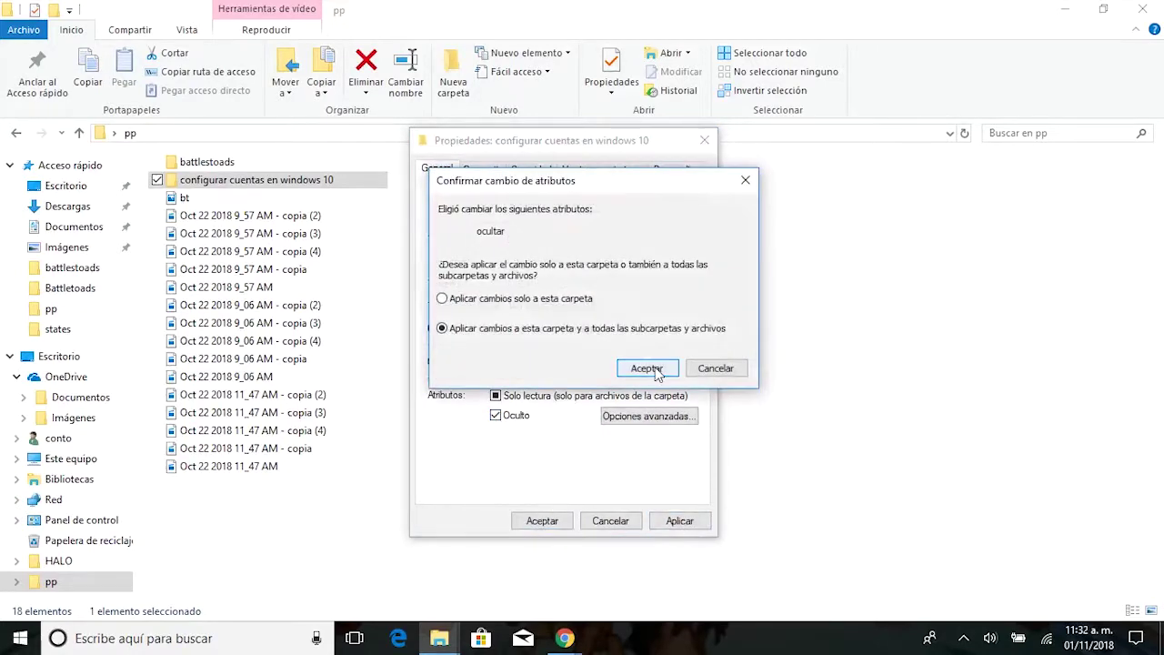
{"action": "left_click", "coordinate": [646, 369]}
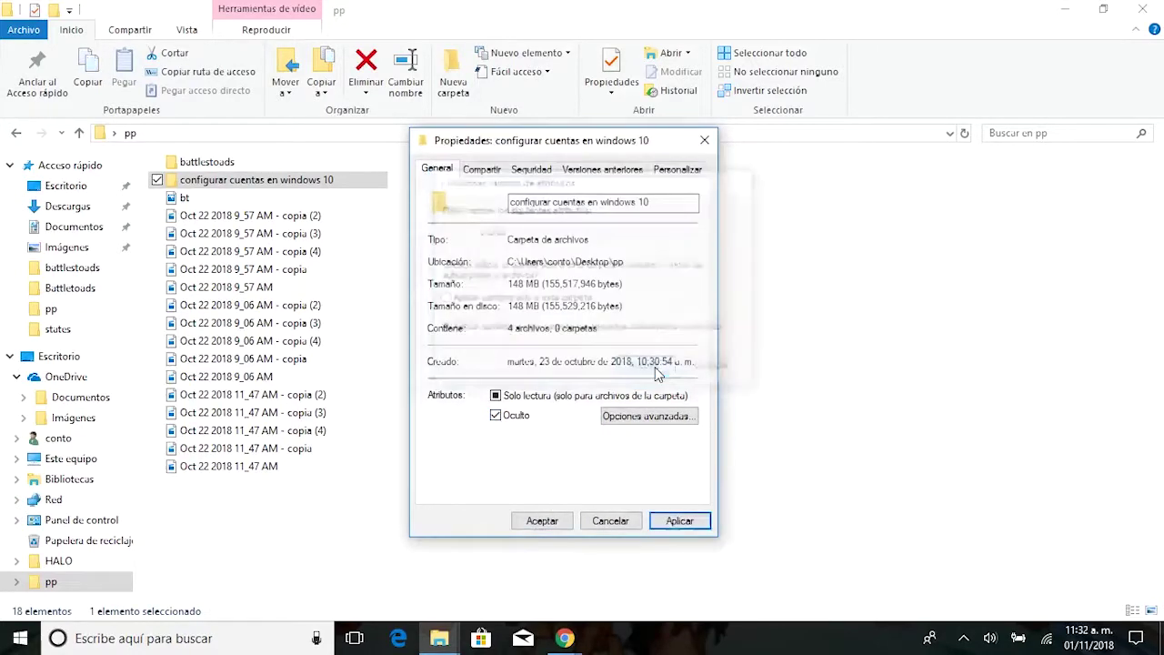
{"action": "left_click", "coordinate": [543, 520]}
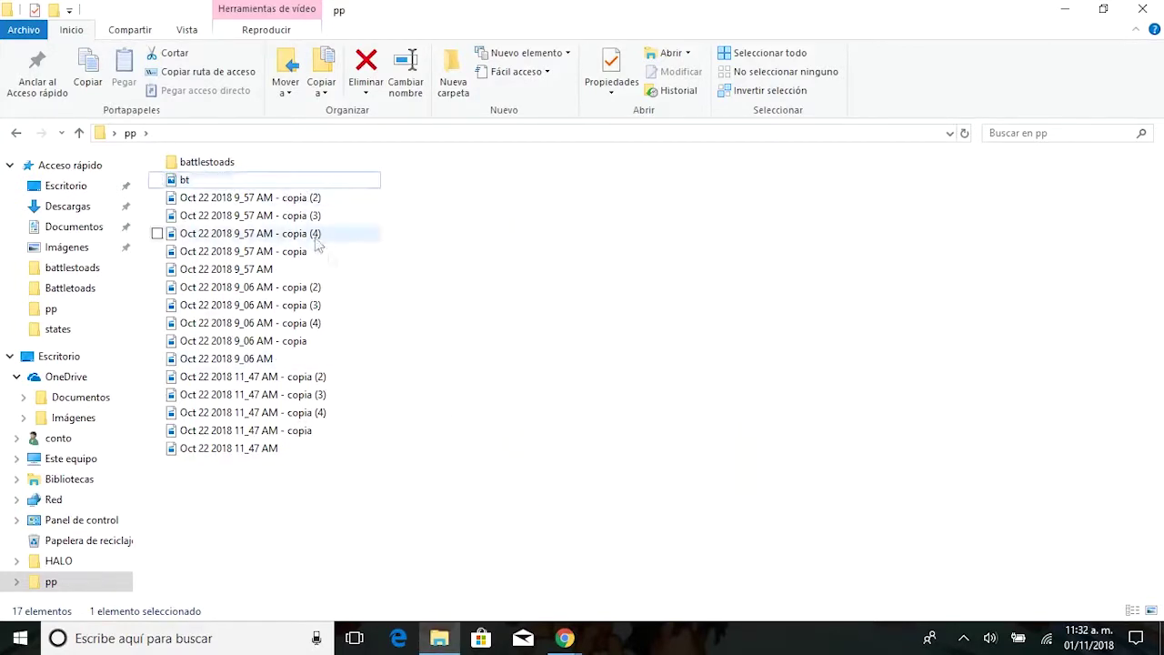
Step: Switch the folder options back to "Mostrar archivos, carpetas y unidades ocultos" and apply the setting
{"action": "left_click", "coordinate": [23, 30]}
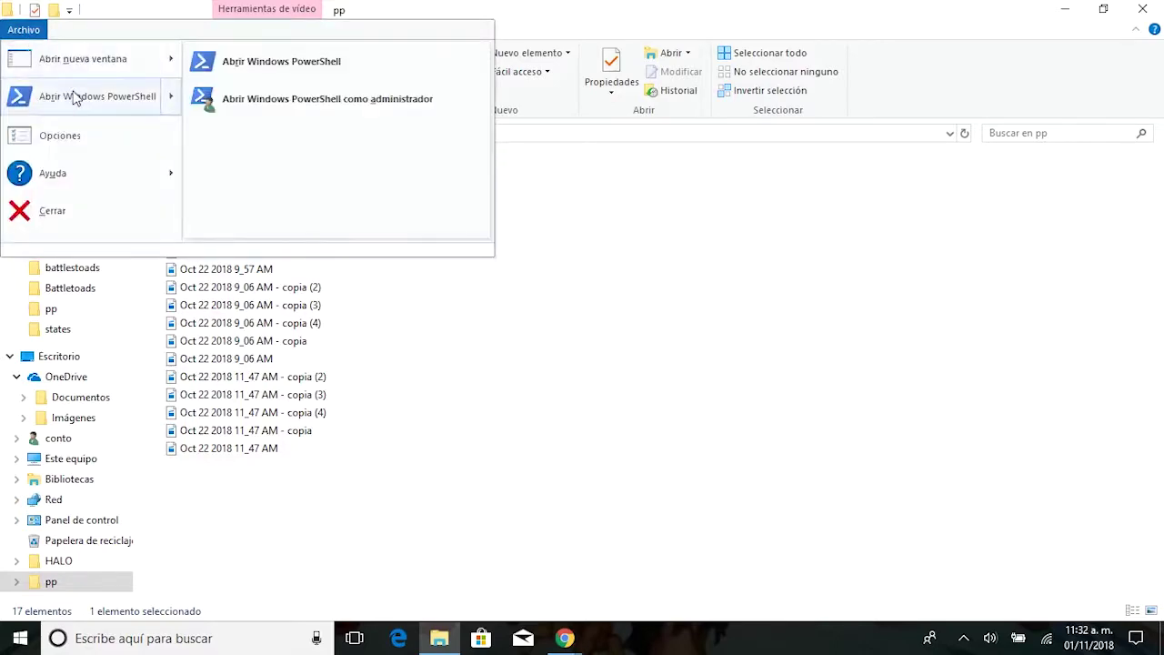
{"action": "left_click", "coordinate": [80, 143]}
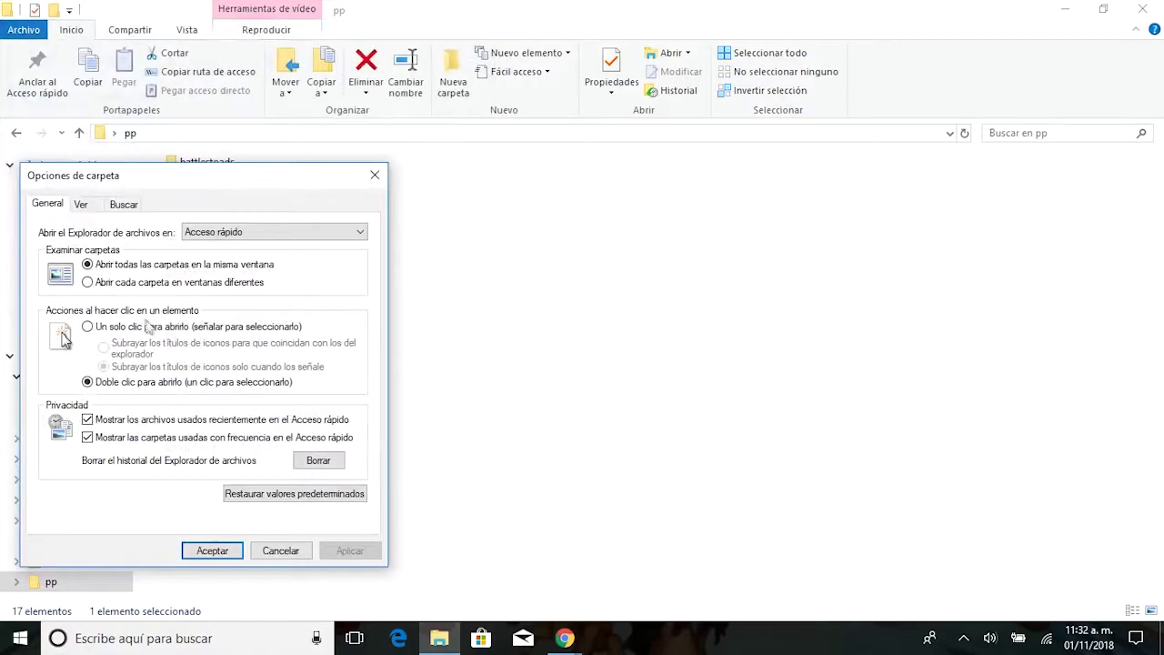
{"action": "left_click", "coordinate": [81, 204]}
{"action": "left_click_drag", "start_coordinate": [178, 175], "coordinate": [542, 154]}
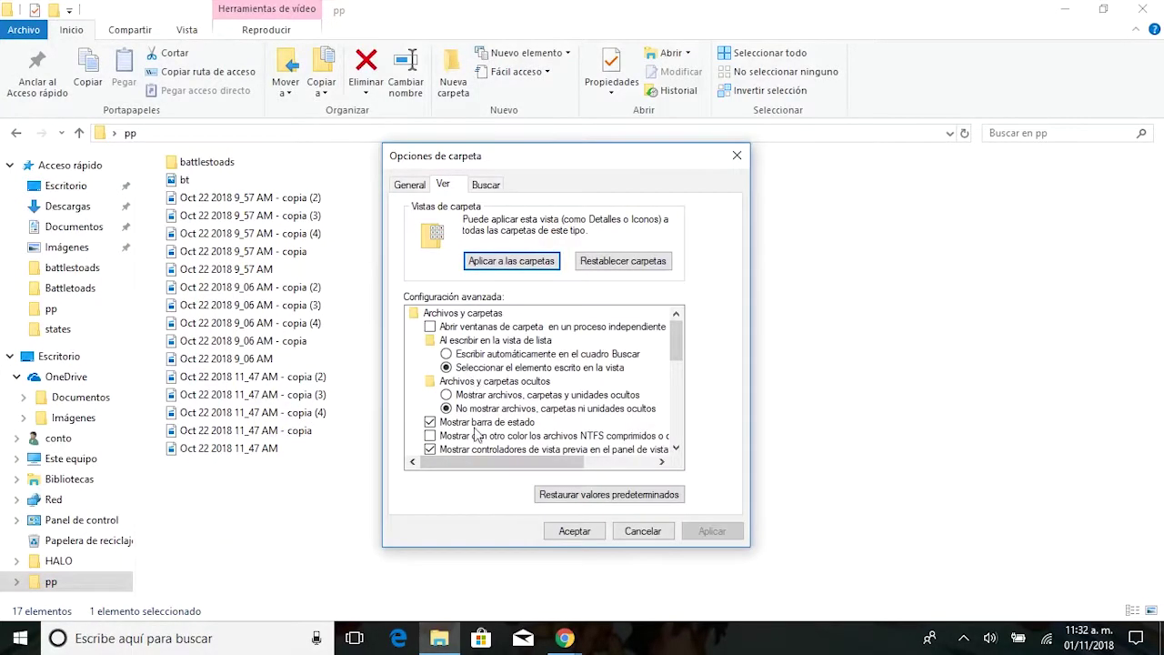
{"action": "left_click", "coordinate": [446, 395]}
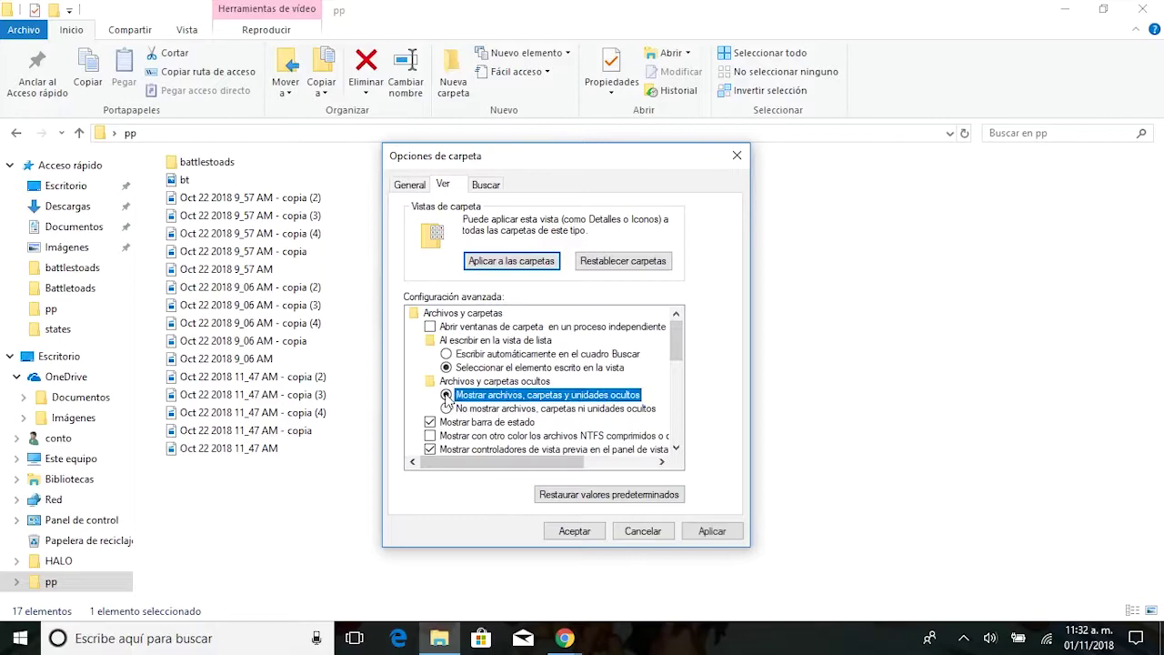
{"action": "left_click", "coordinate": [712, 531]}
{"action": "left_click", "coordinate": [574, 531]}
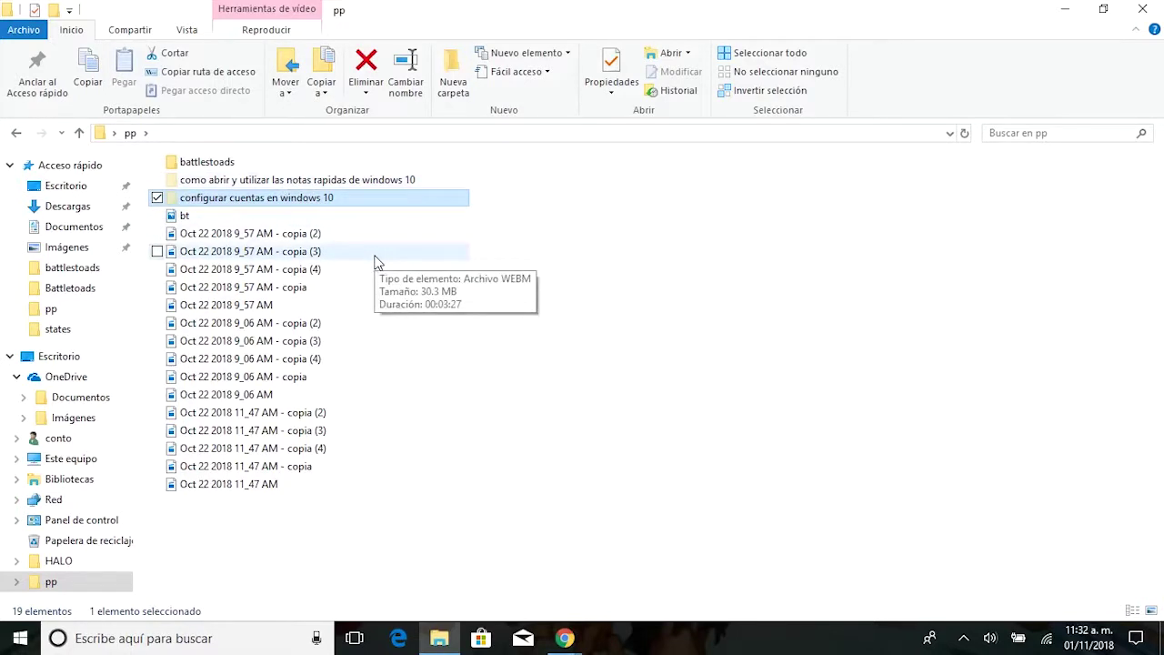
Step: Turn off the Oculto attribute of the "como abrir y utilizar las notas rapidas de windows 10" folder and confirm the change
{"action": "left_click", "coordinate": [281, 182]}
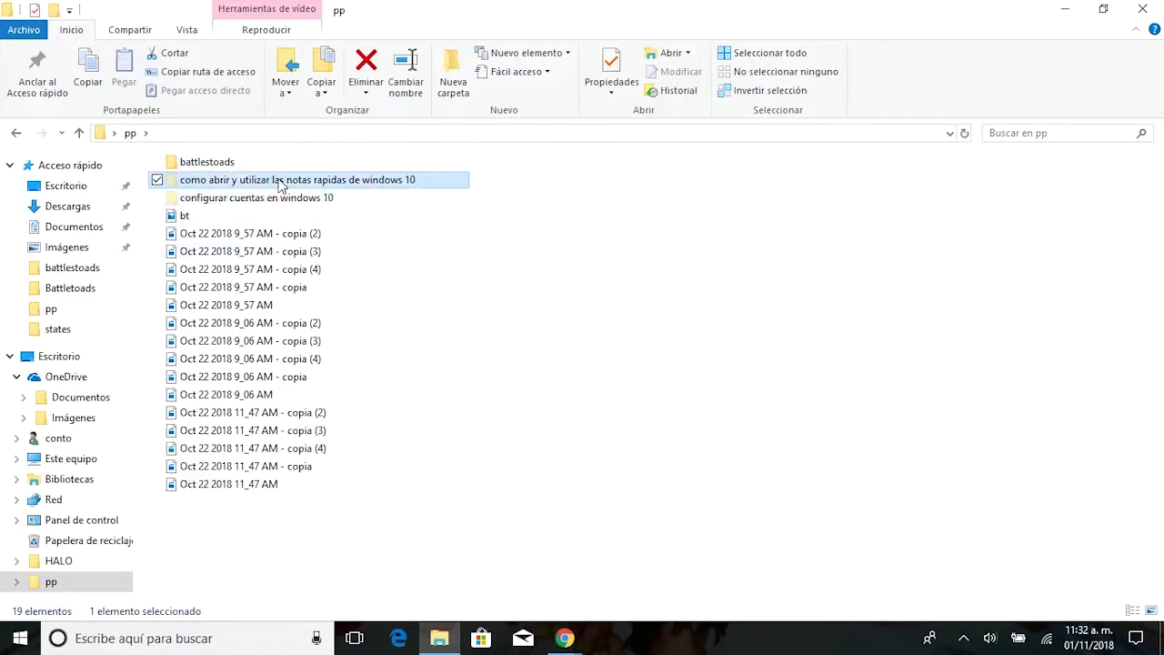
{"action": "right_click", "coordinate": [281, 183]}
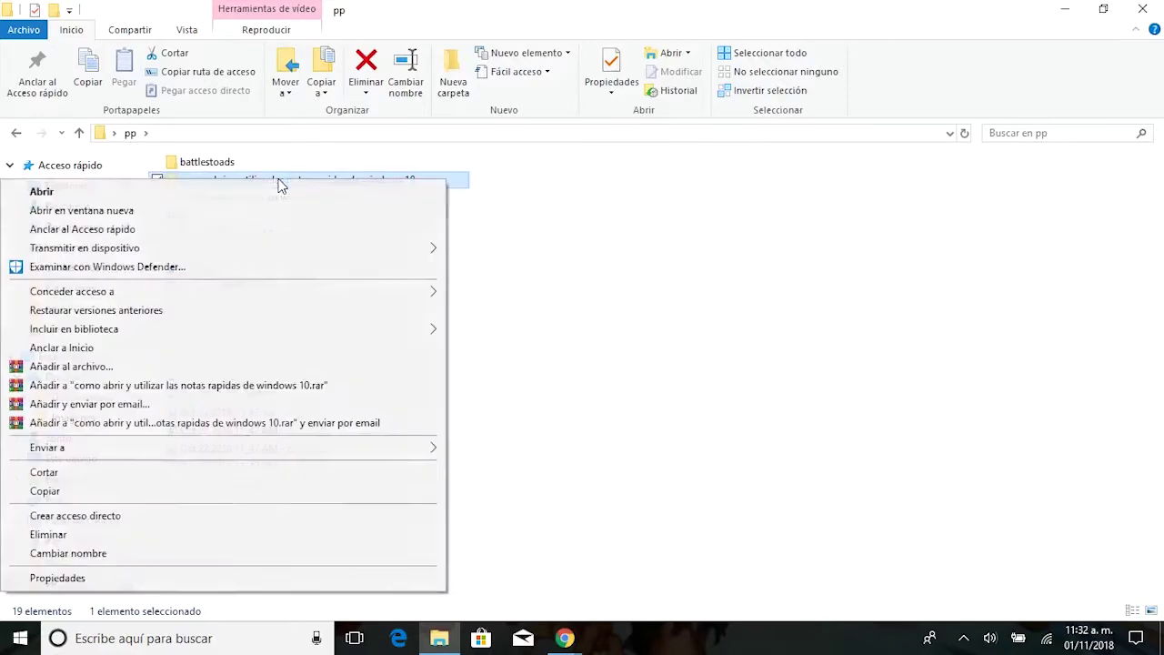
{"action": "left_click", "coordinate": [186, 580]}
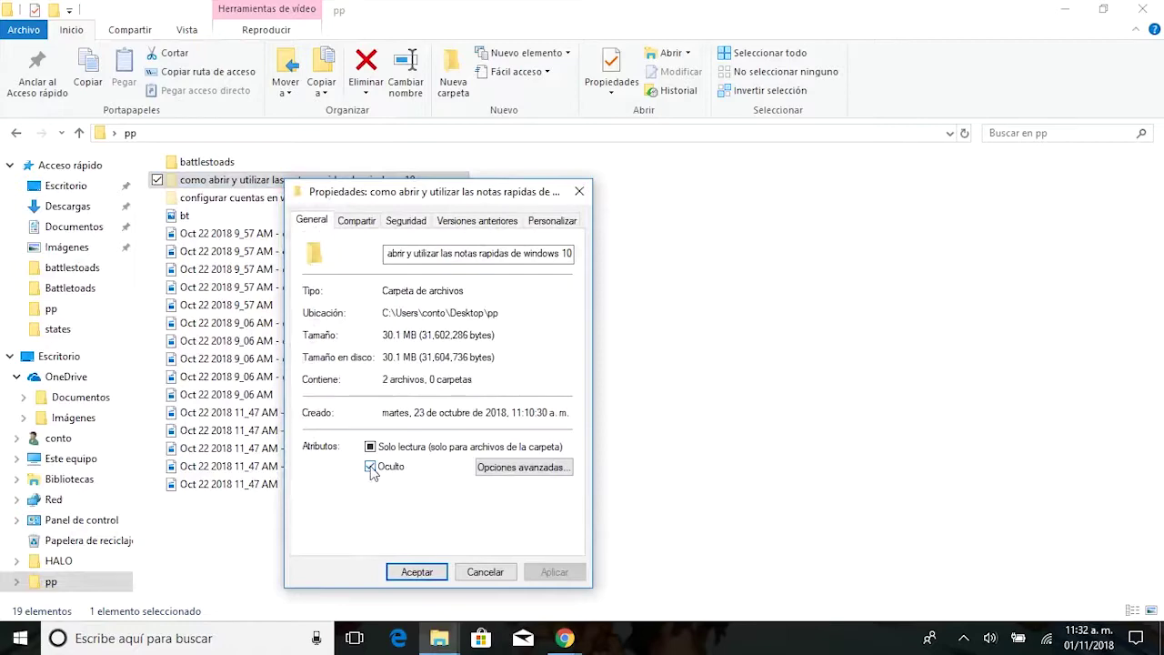
{"action": "left_click", "coordinate": [370, 467]}
{"action": "left_click", "coordinate": [555, 571]}
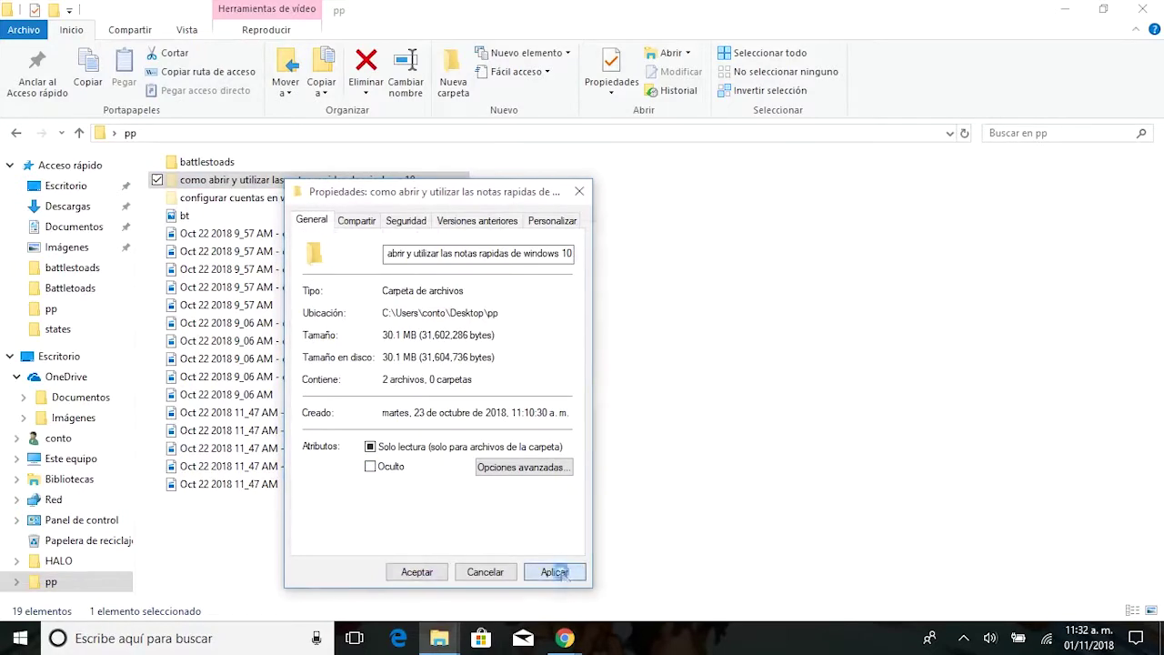
{"action": "left_click", "coordinate": [521, 419]}
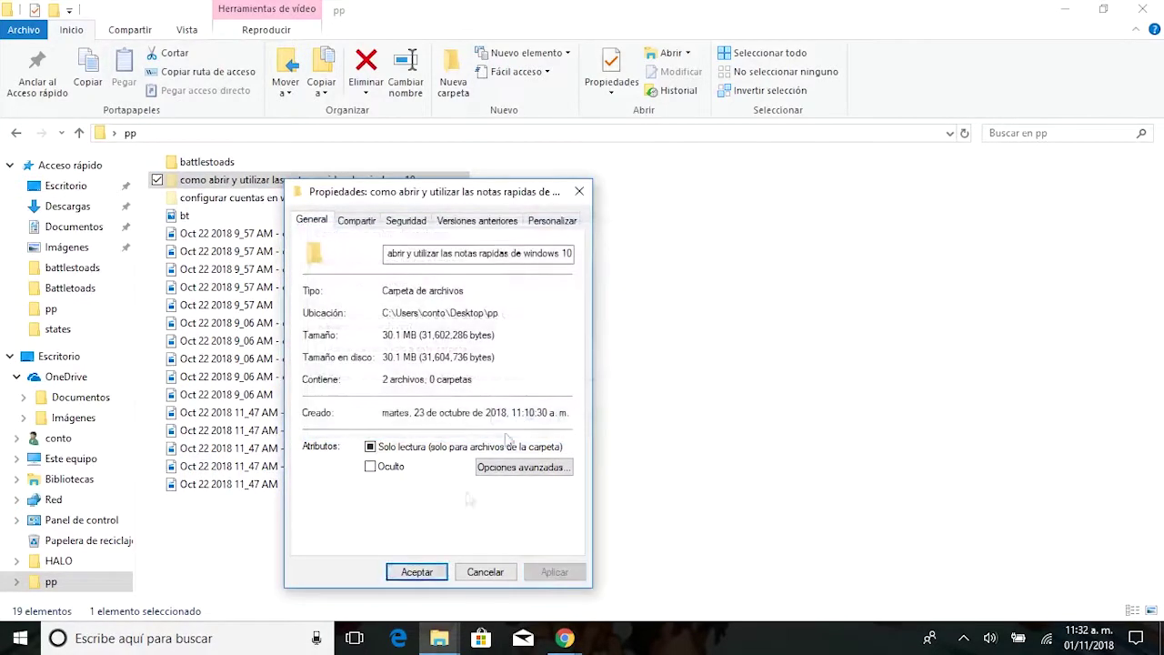
{"action": "left_click", "coordinate": [411, 571]}
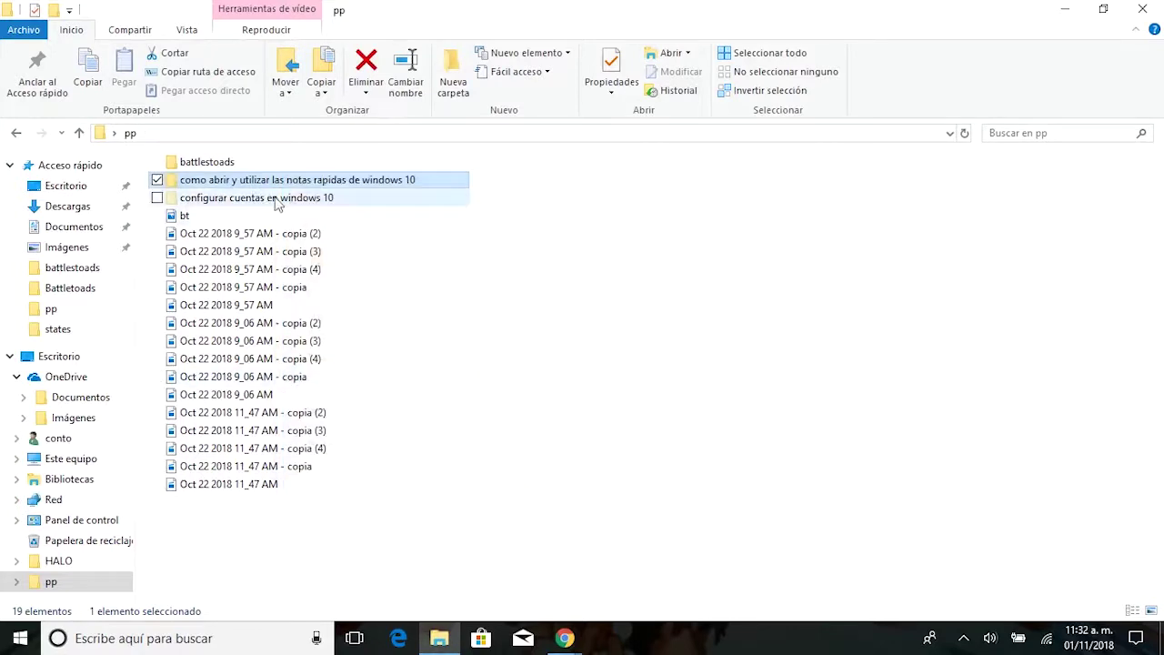
Step: Turn off the Oculto attribute of the "configurar cuentas en windows 10" folder, including all its subfolders and files
{"action": "left_click", "coordinate": [428, 286]}
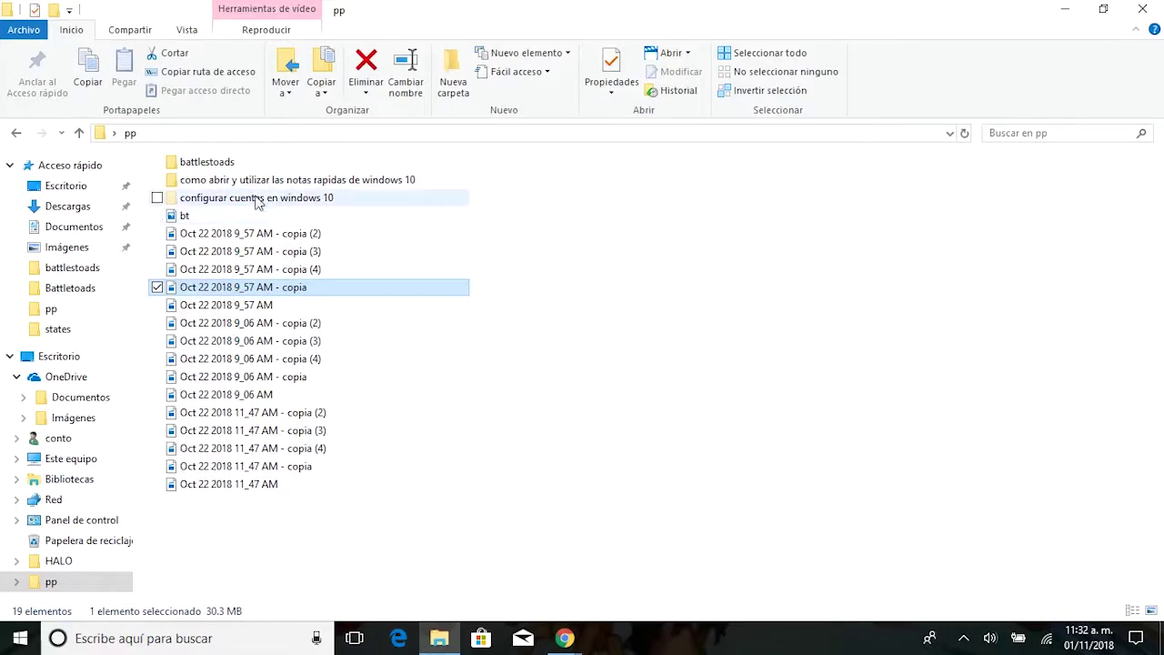
{"action": "right_click", "coordinate": [258, 201]}
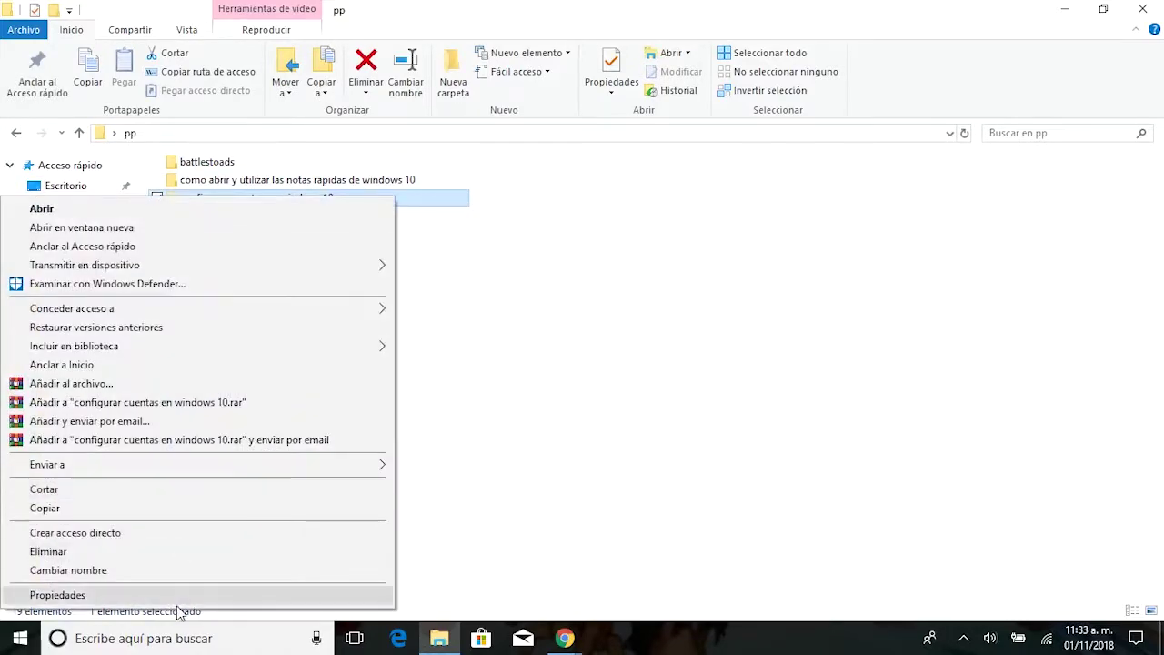
{"action": "left_click", "coordinate": [178, 601]}
{"action": "left_click", "coordinate": [346, 484]}
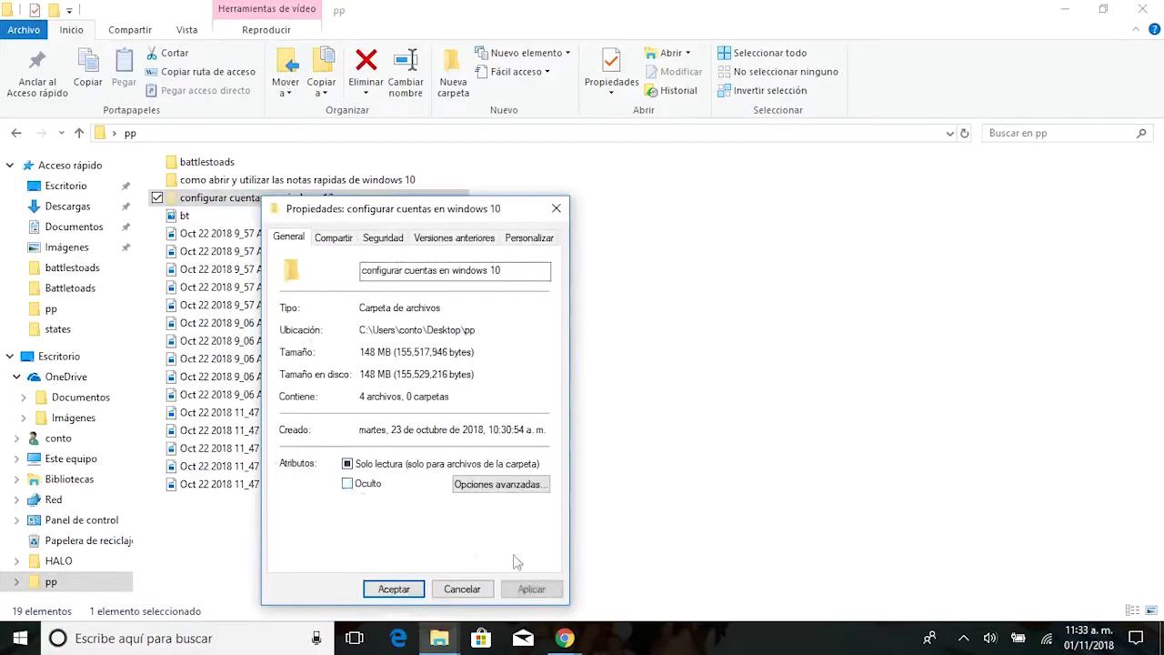
{"action": "left_click", "coordinate": [531, 589]}
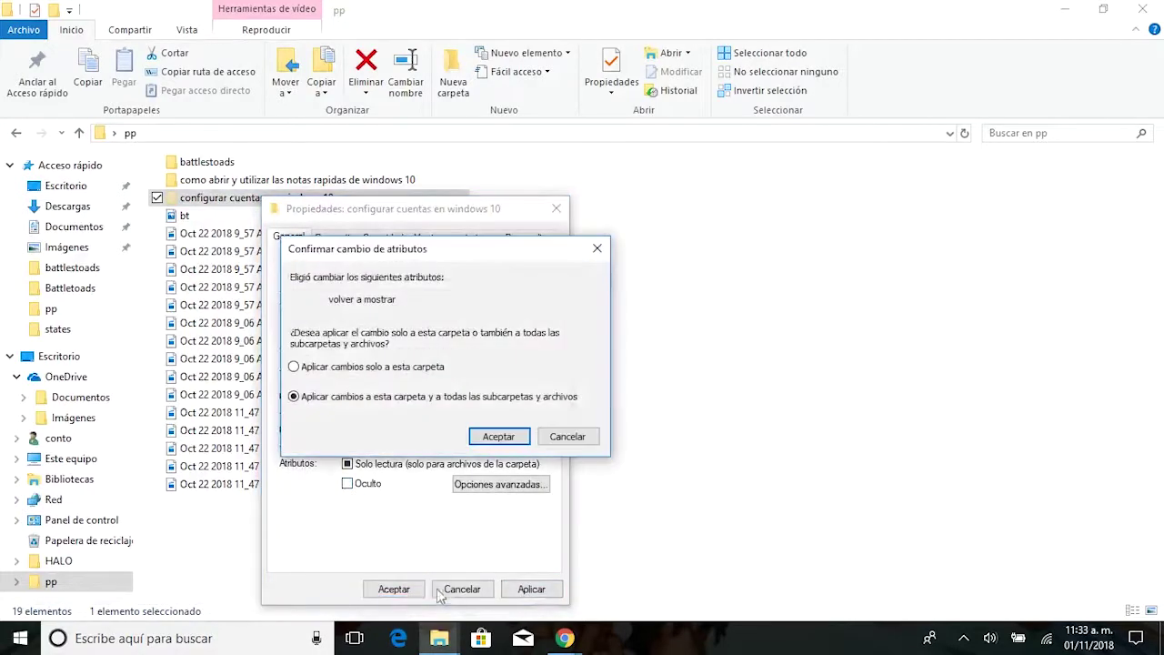
{"action": "left_click", "coordinate": [496, 437]}
{"action": "left_click", "coordinate": [392, 589]}
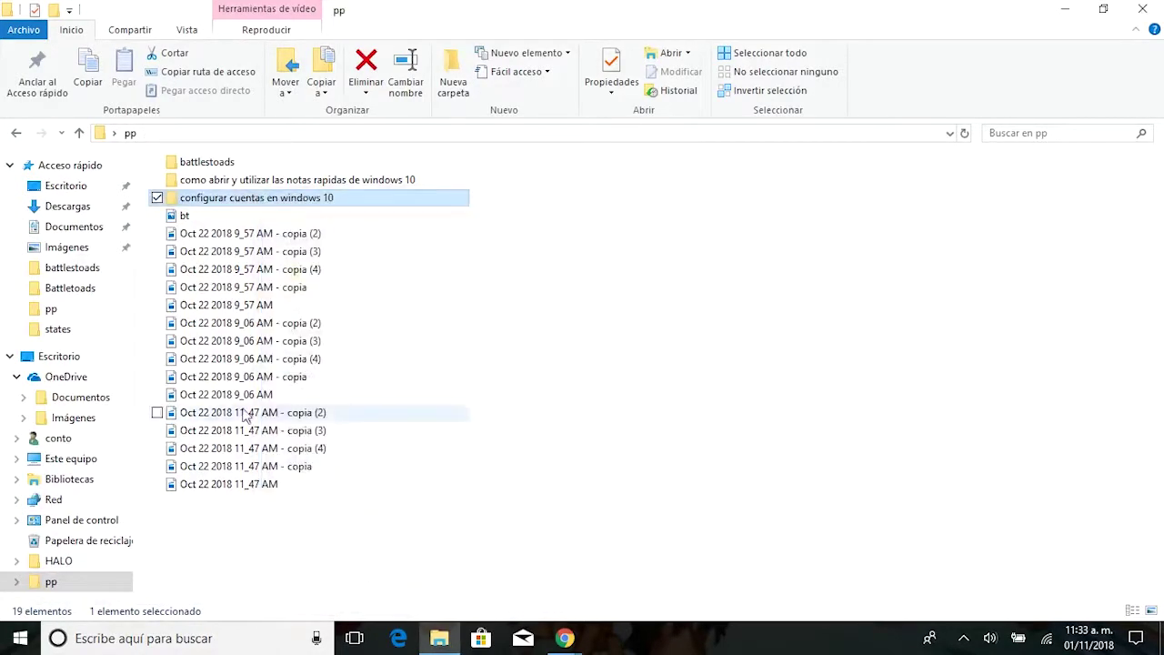
{"action": "left_click", "coordinate": [514, 306]}
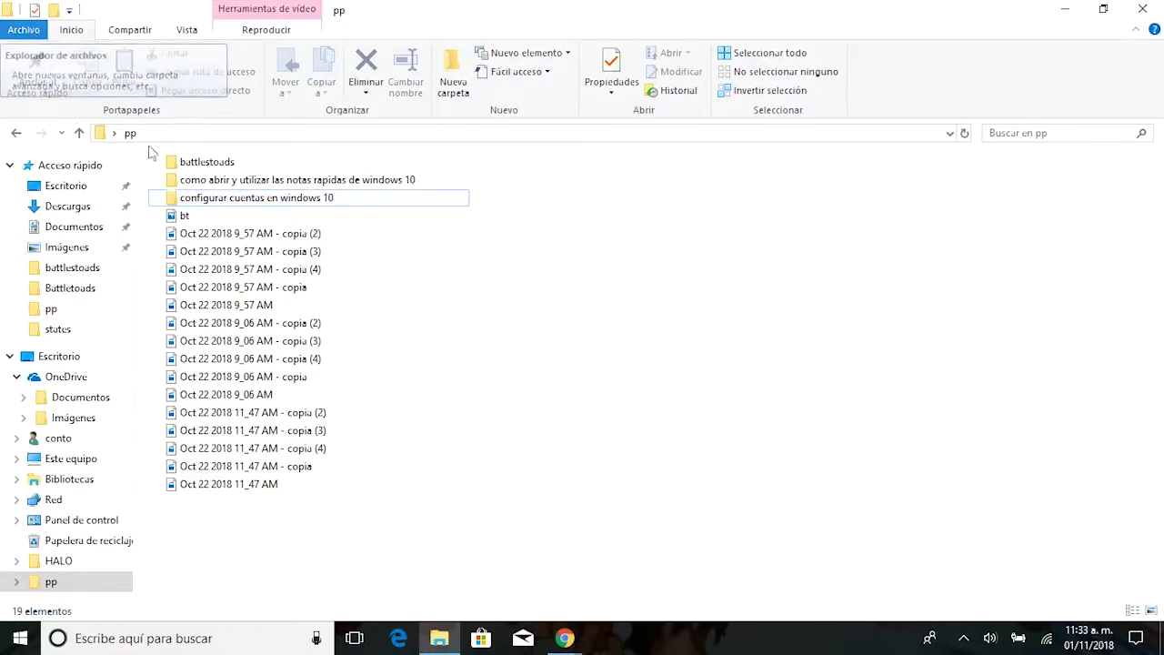
Step: Set the folder options to "No mostrar archivos, carpetas ni unidades ocultos", apply the setting and close the options
{"action": "left_click", "coordinate": [27, 31]}
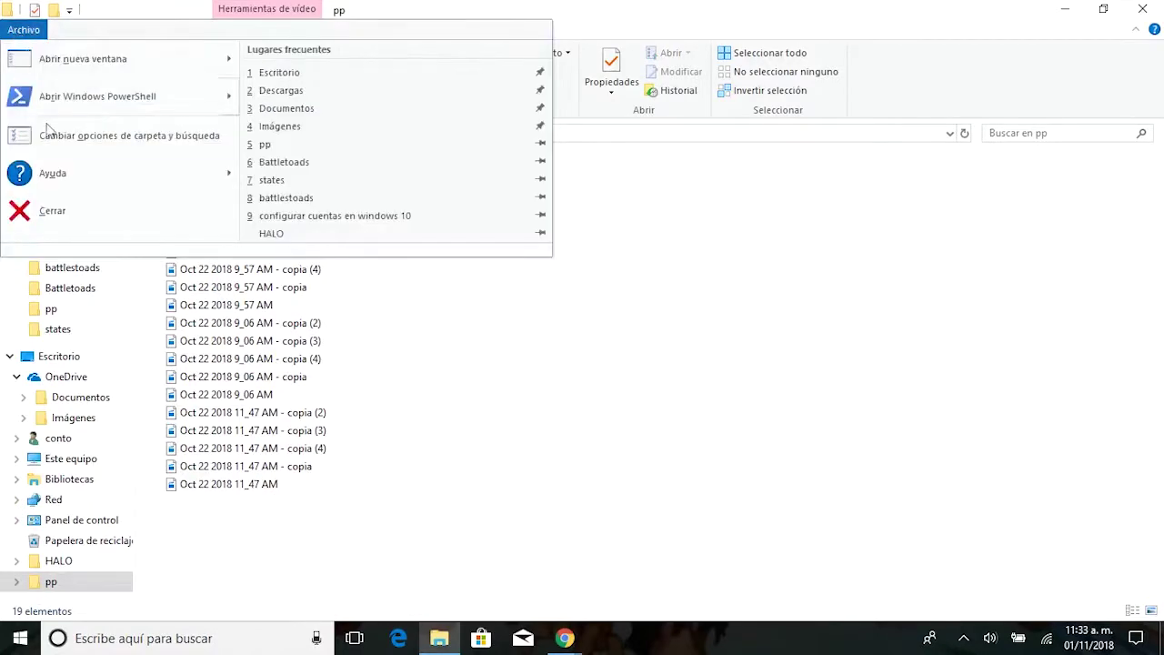
{"action": "left_click", "coordinate": [121, 144]}
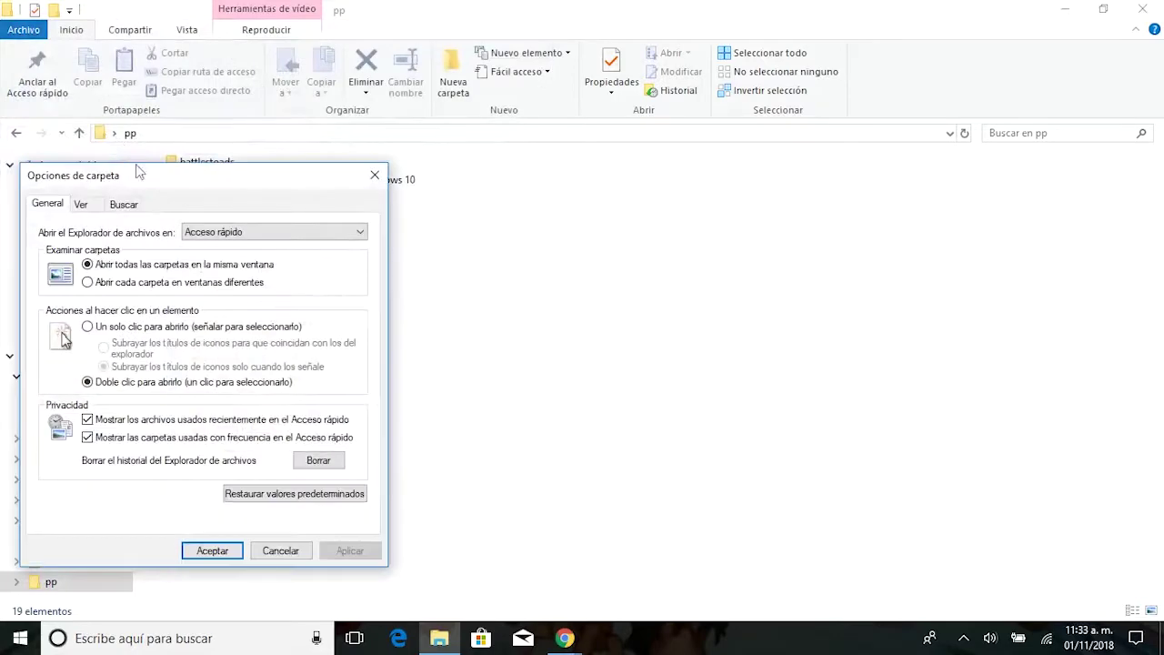
{"action": "left_click", "coordinate": [81, 206]}
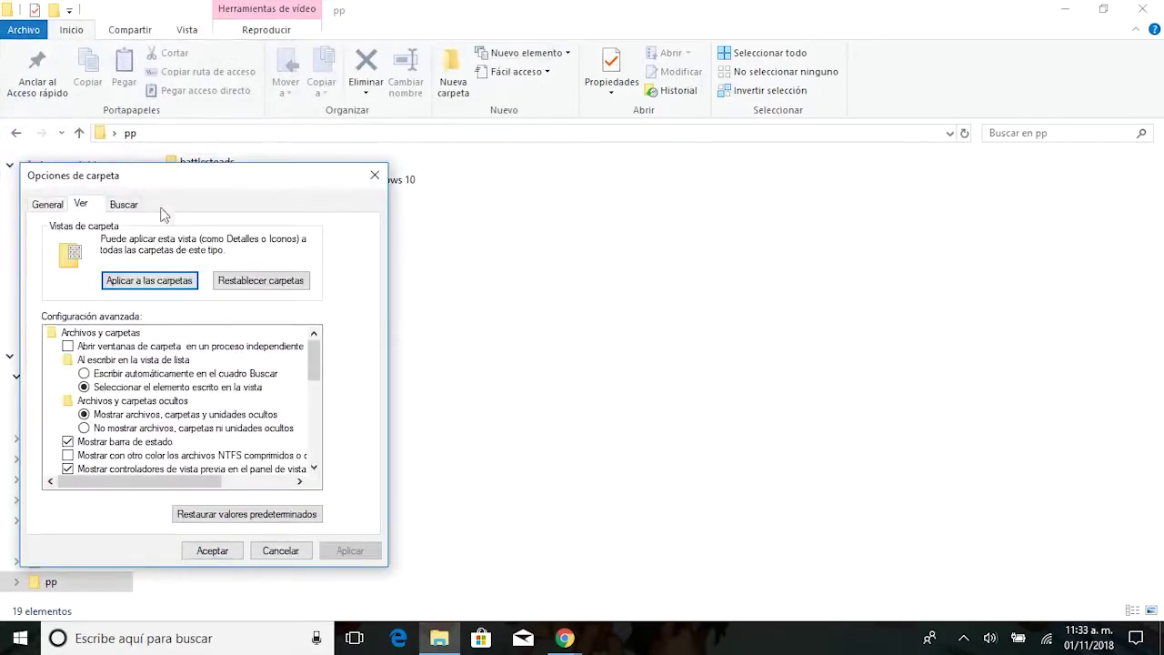
{"action": "left_click_drag", "start_coordinate": [283, 187], "coordinate": [583, 172]}
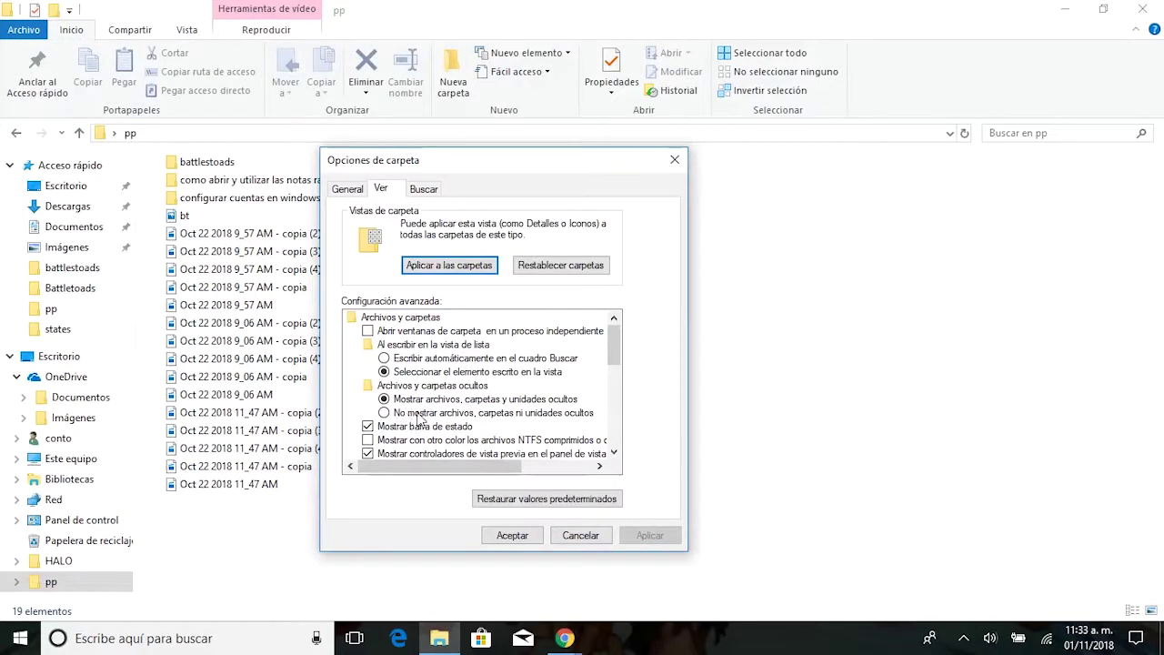
{"action": "left_click", "coordinate": [455, 414]}
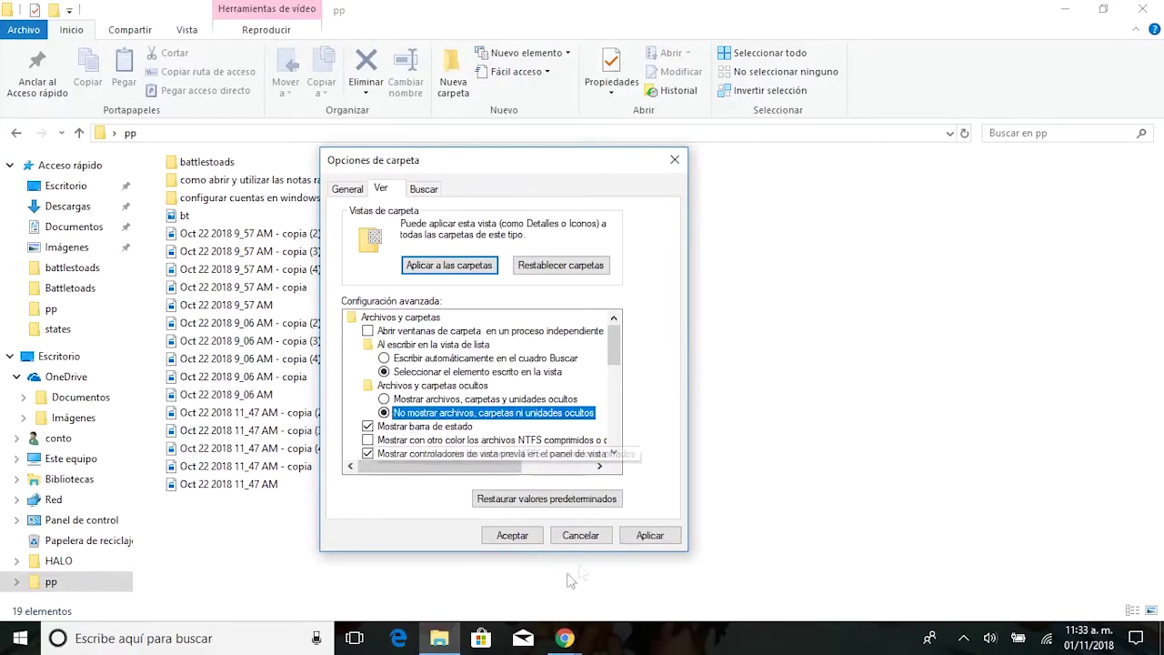
{"action": "left_click", "coordinate": [649, 534]}
{"action": "left_click", "coordinate": [514, 537]}
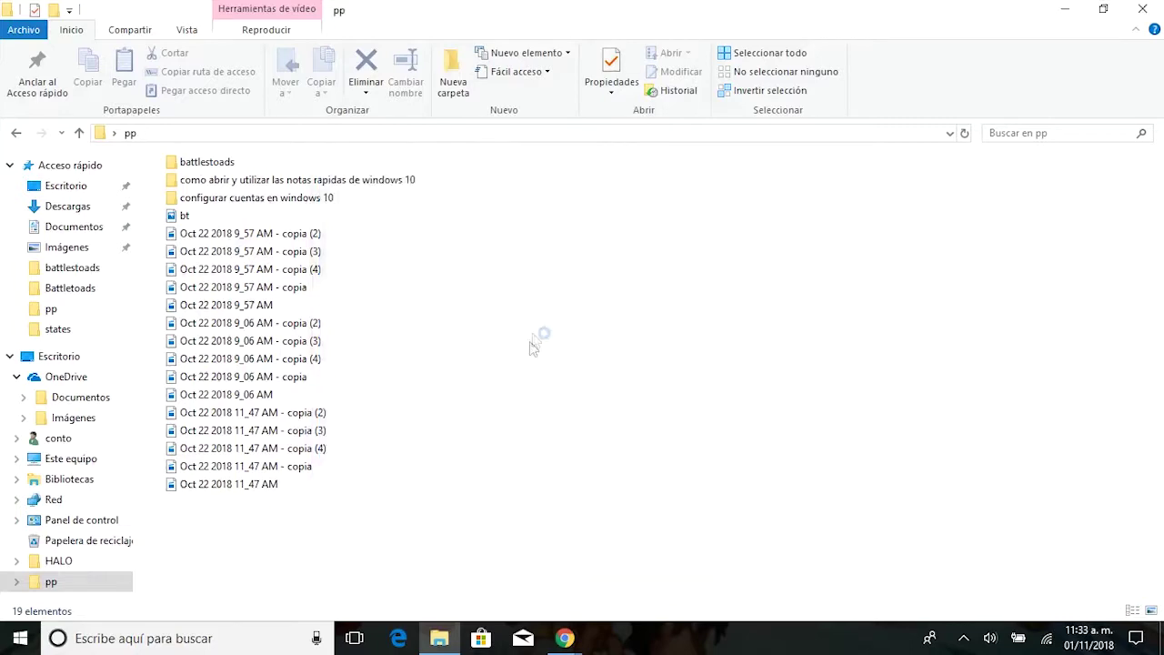